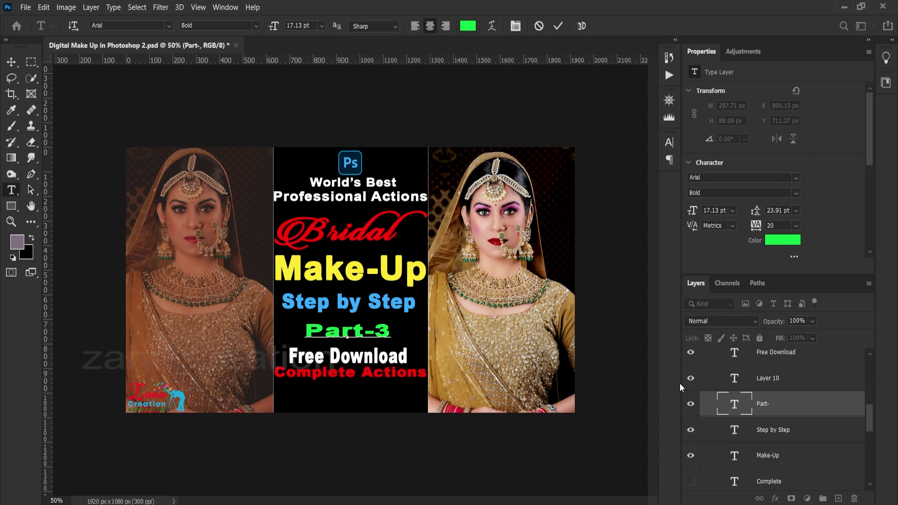
Step: Show the Actions panel with the ZANE CREATION_All ACTIONS set expanded
{"action": "left_click", "coordinate": [668, 74]}
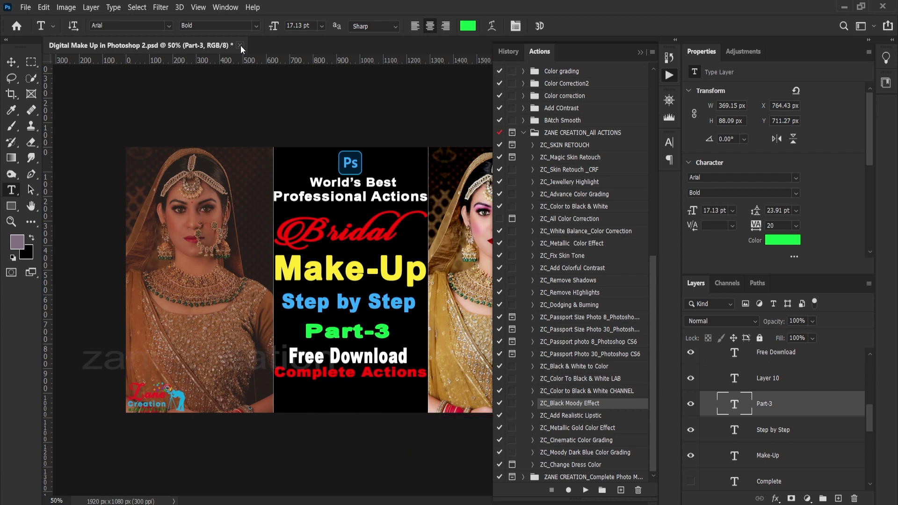
Step: Close the bridal make-up design unsaved and open the pexels-satish-photos garden portrait from Recent
{"action": "left_click", "coordinate": [240, 46]}
{"action": "key", "text": "n"}
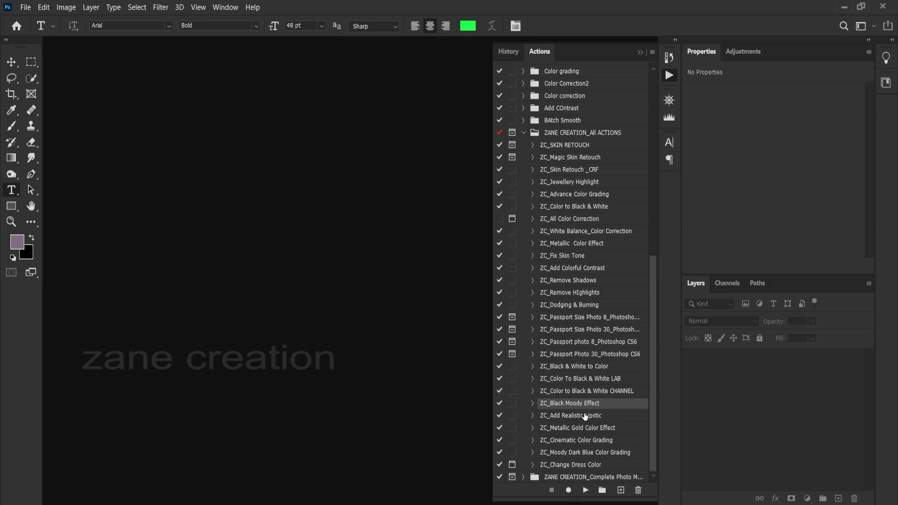
{"action": "left_click", "coordinate": [17, 26]}
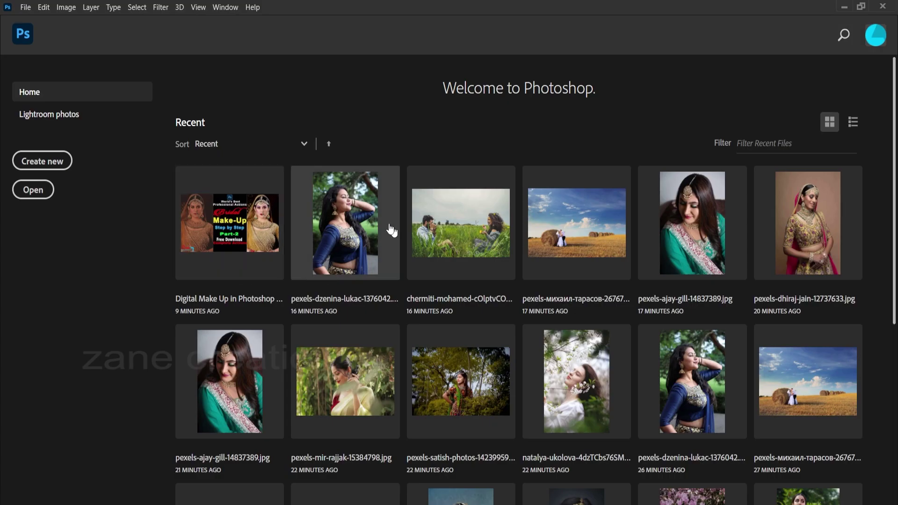
{"action": "left_click", "coordinate": [476, 385]}
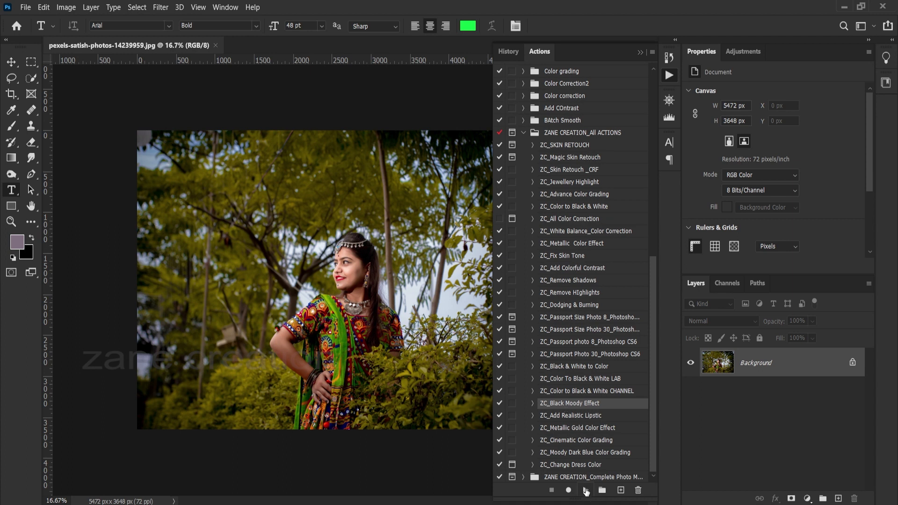
Step: Run ZC_Black Moody Effect with the Black Tone Hue/Saturation preset, then zoom in
{"action": "left_click", "coordinate": [585, 490]}
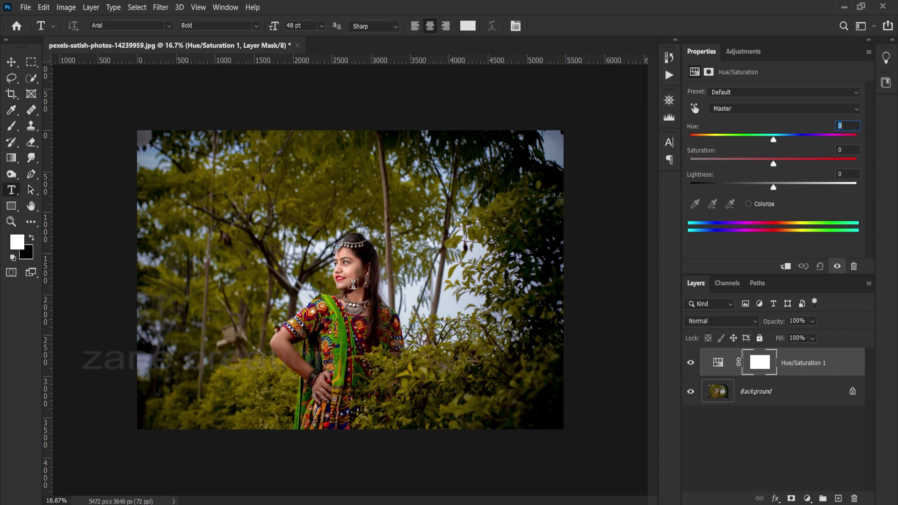
{"action": "left_click", "coordinate": [722, 371]}
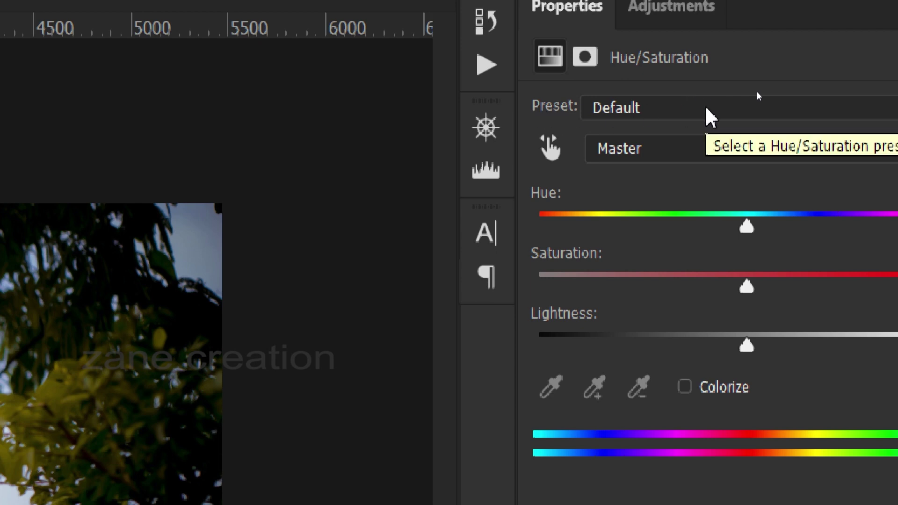
{"action": "left_click", "coordinate": [708, 117]}
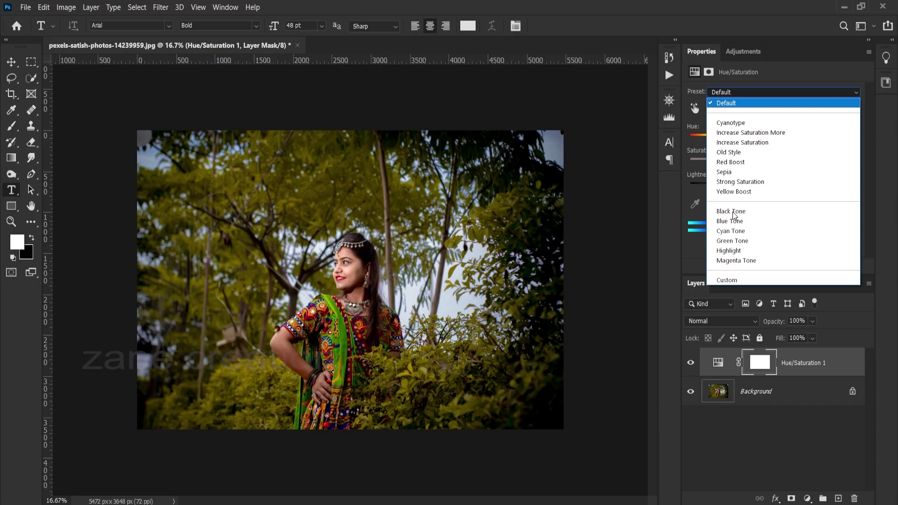
{"action": "left_click", "coordinate": [730, 213]}
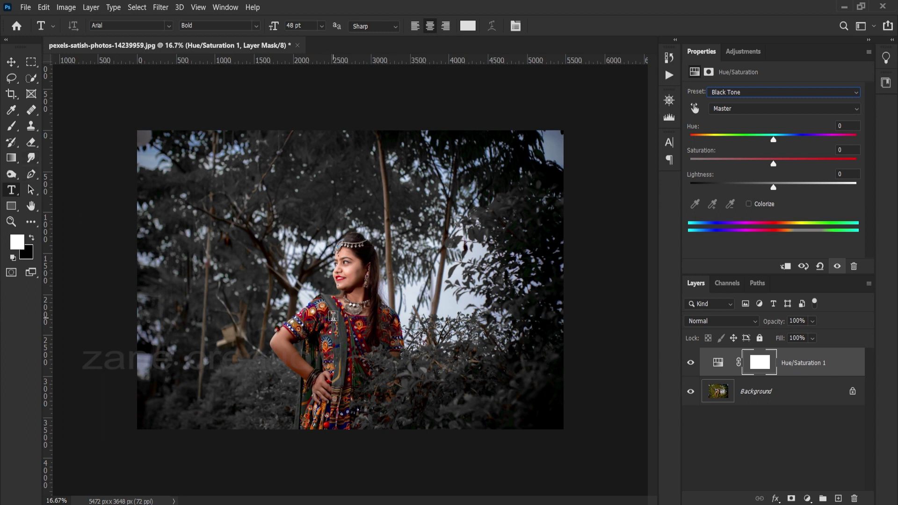
{"action": "key", "text": "ctrl+plus"}
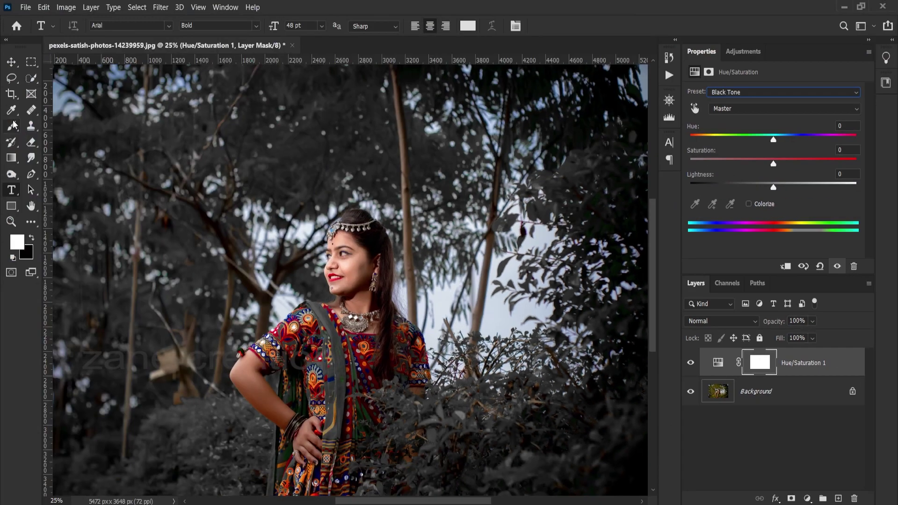
Step: Brush black onto the layer mask over the scarf to restore its green, then close the photo
{"action": "left_click", "coordinate": [12, 128]}
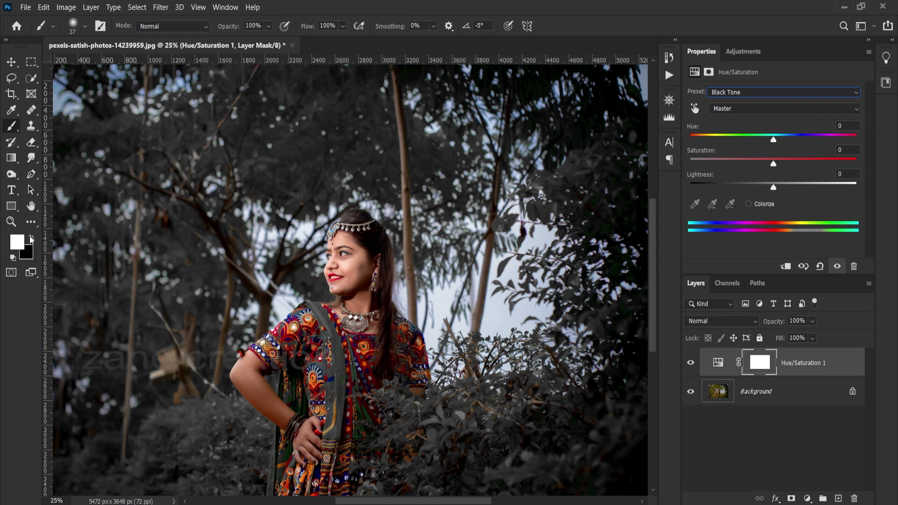
{"action": "left_click", "coordinate": [30, 239]}
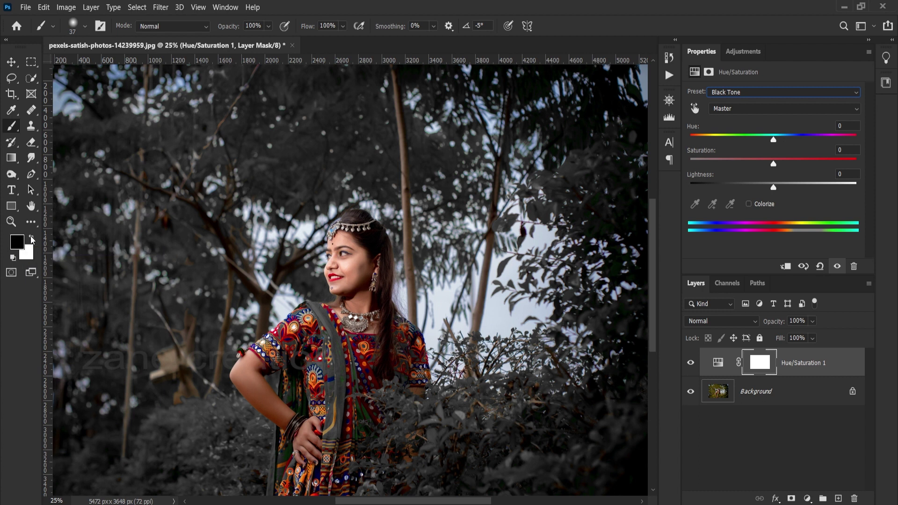
{"action": "right_click", "coordinate": [341, 344], "text": "alt"}
{"action": "left_click_drag", "start_coordinate": [318, 323], "coordinate": [321, 319]}
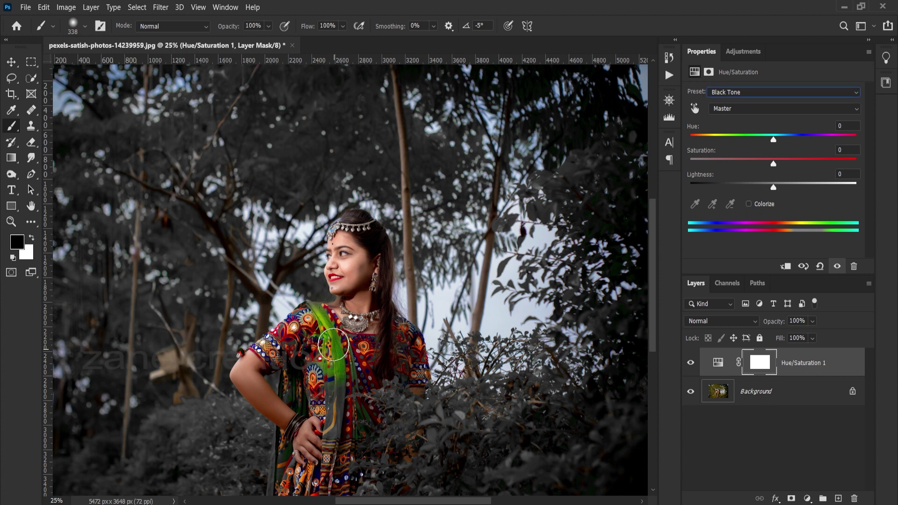
{"action": "right_click", "coordinate": [320, 319], "text": "alt"}
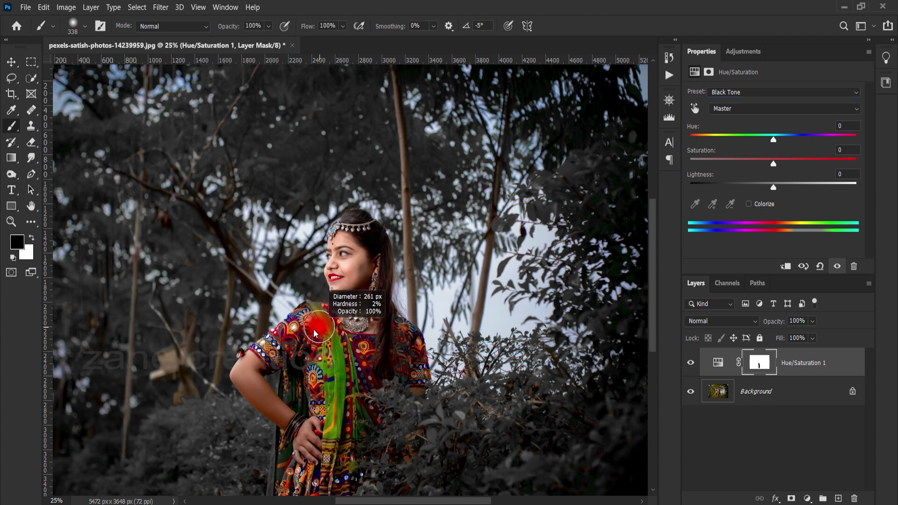
{"action": "left_click_drag", "start_coordinate": [318, 307], "coordinate": [260, 349]}
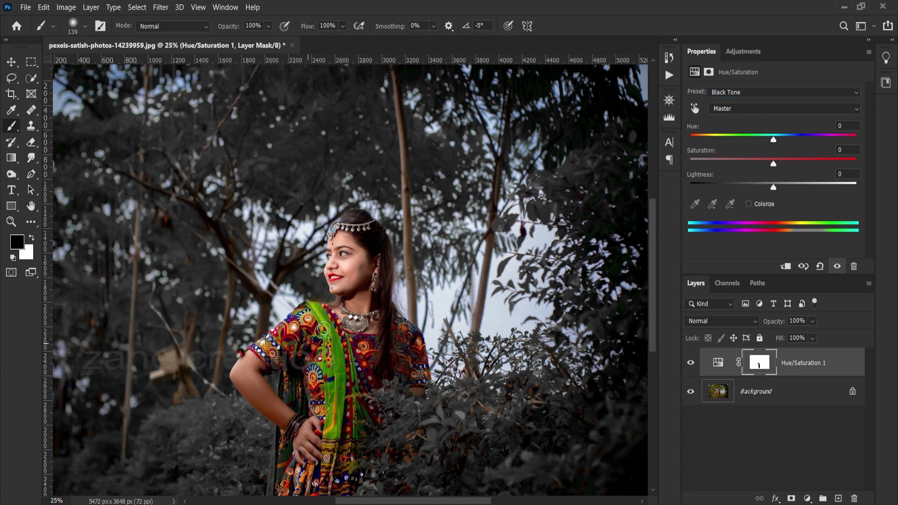
{"action": "left_click_drag", "start_coordinate": [280, 425], "coordinate": [358, 444]}
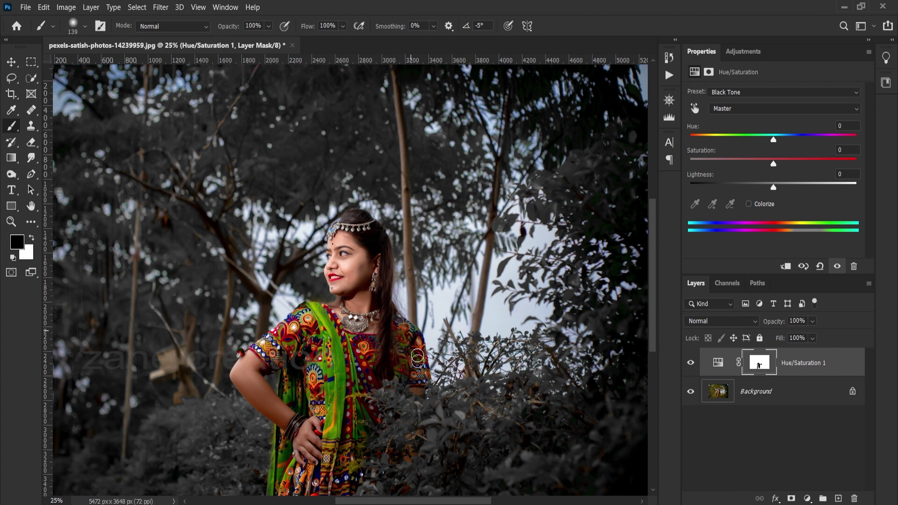
{"action": "left_click_drag", "start_coordinate": [337, 423], "coordinate": [303, 492]}
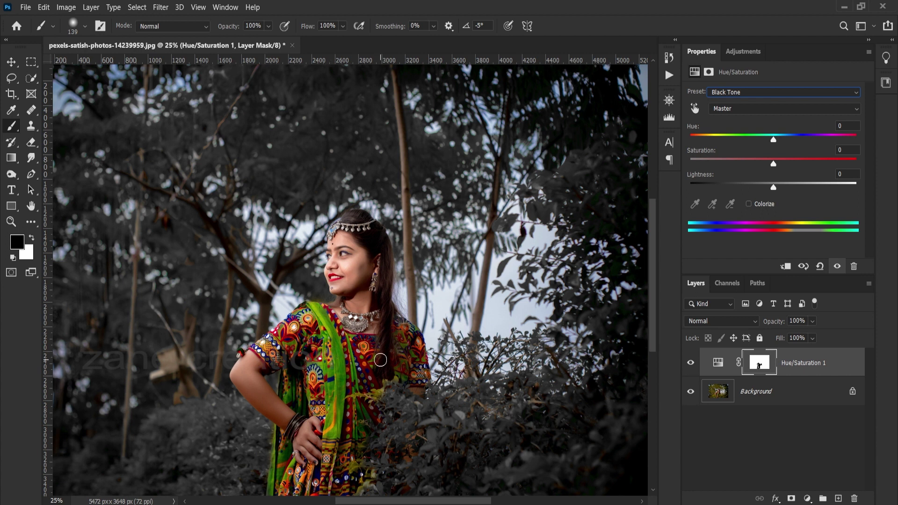
{"action": "left_click", "coordinate": [292, 46]}
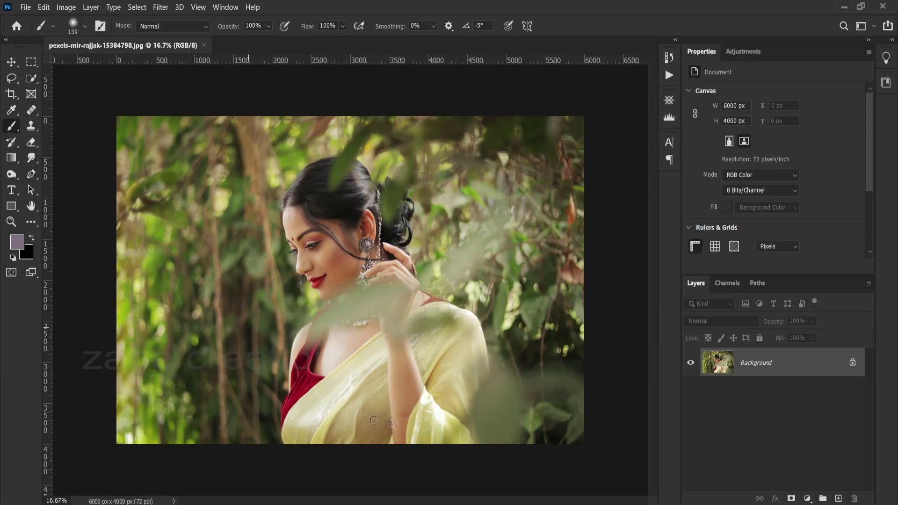
Step: Run ZC_Black Moody Effect on the sari photo and keep the Black Tone preset
{"action": "left_click", "coordinate": [669, 75]}
{"action": "left_click", "coordinate": [584, 489]}
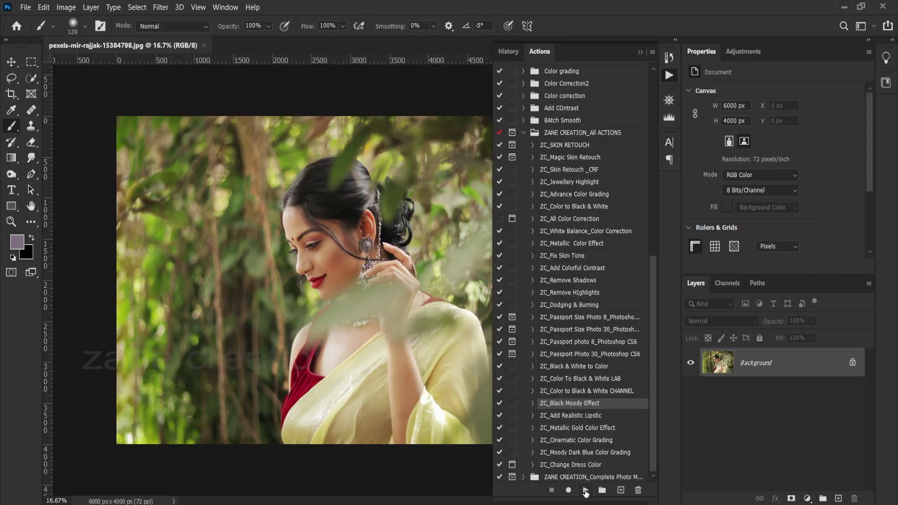
{"action": "left_click", "coordinate": [747, 92]}
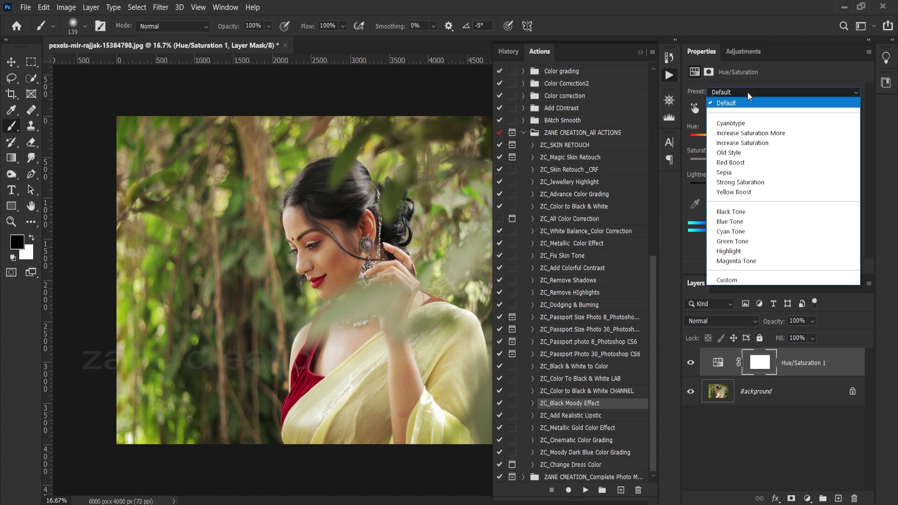
{"action": "left_click", "coordinate": [727, 212]}
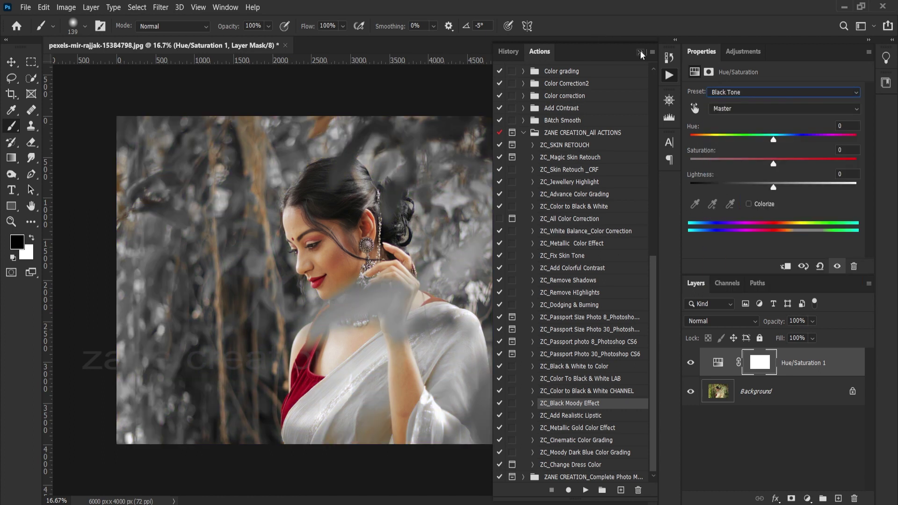
{"action": "left_click", "coordinate": [640, 52]}
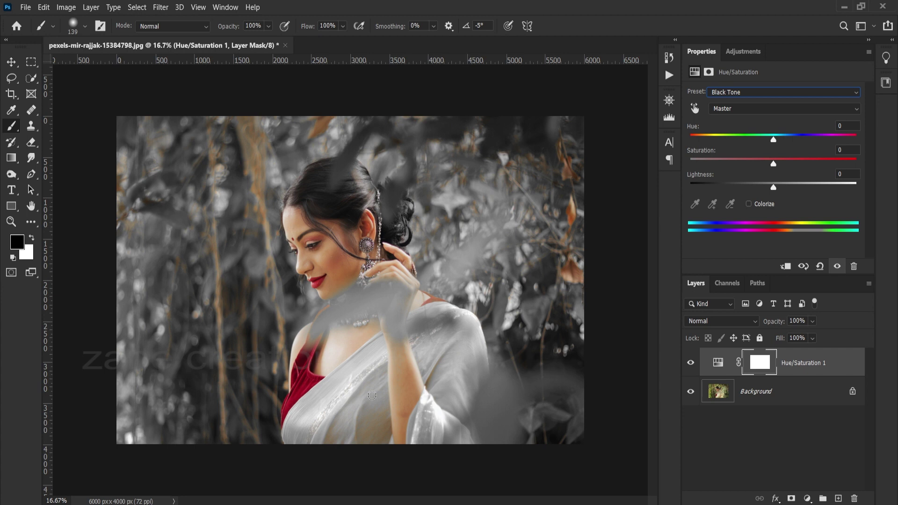
{"action": "left_click", "coordinate": [748, 92]}
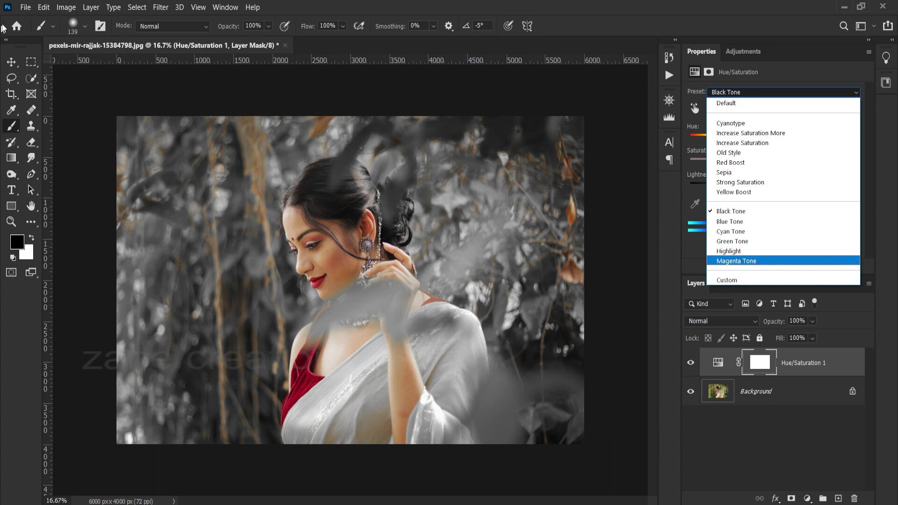
{"action": "key", "text": "Escape"}
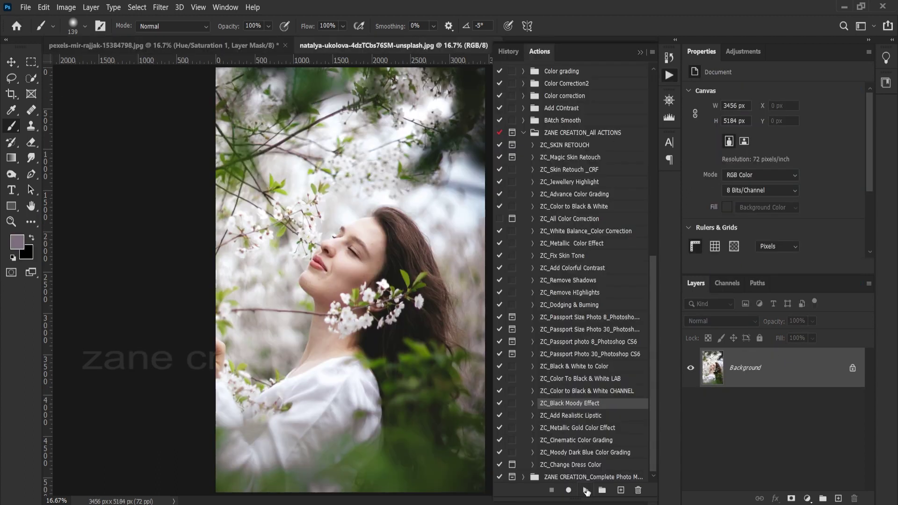
Step: Rerun the Black Moody Effect and preview the Black Tone, then Blue Tone presets
{"action": "left_click", "coordinate": [586, 489]}
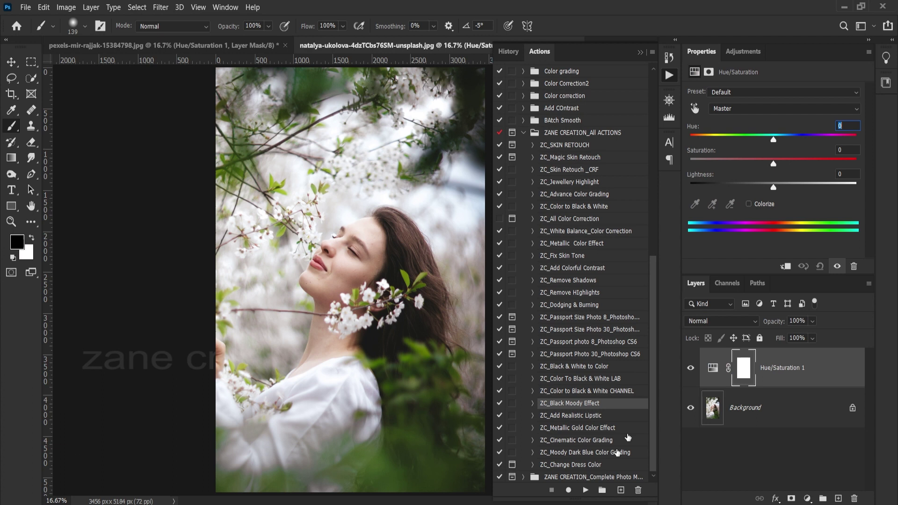
{"action": "left_click", "coordinate": [783, 92]}
{"action": "left_click", "coordinate": [745, 212]}
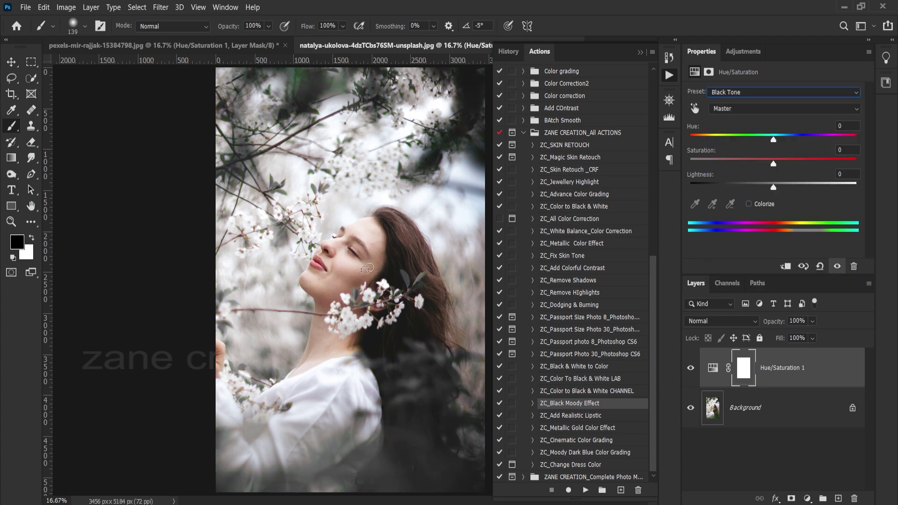
{"action": "left_click", "coordinate": [783, 92]}
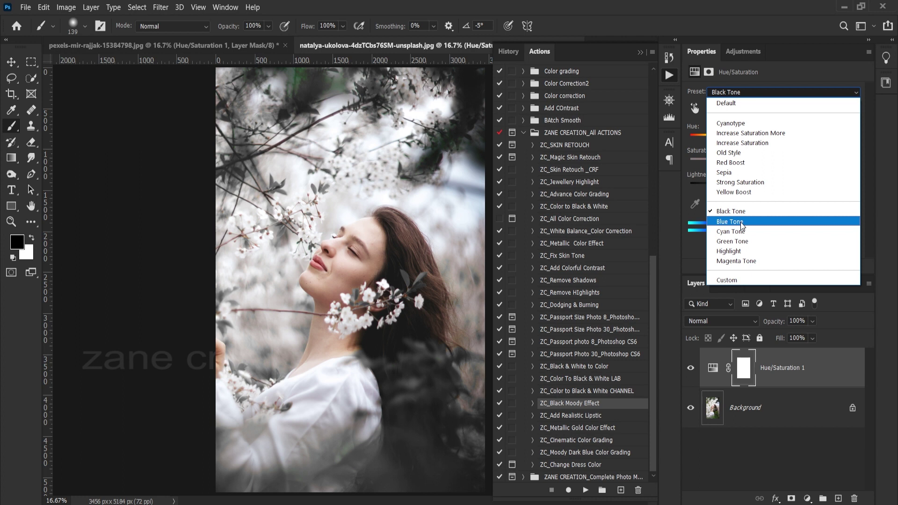
{"action": "left_click", "coordinate": [740, 222]}
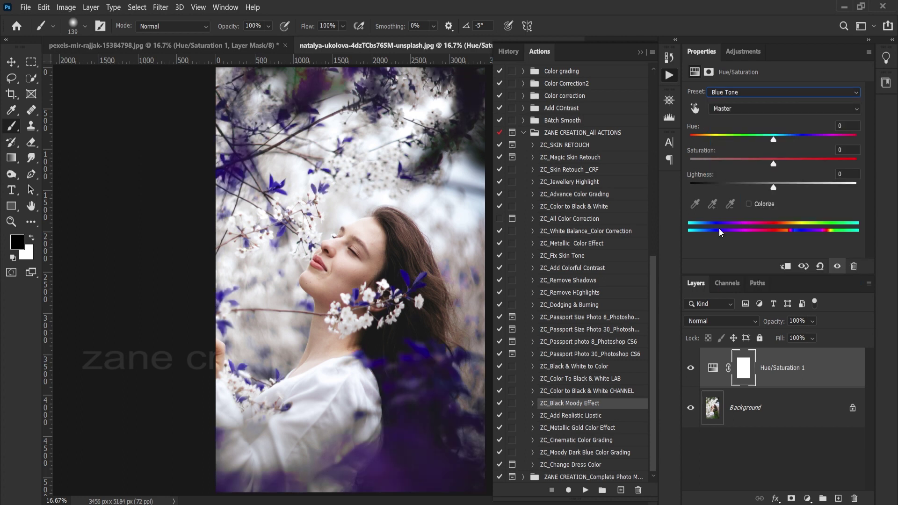
Step: Try the Cyan and Green Tone presets, finishing on Magenta Tone
{"action": "left_click", "coordinate": [201, 45]}
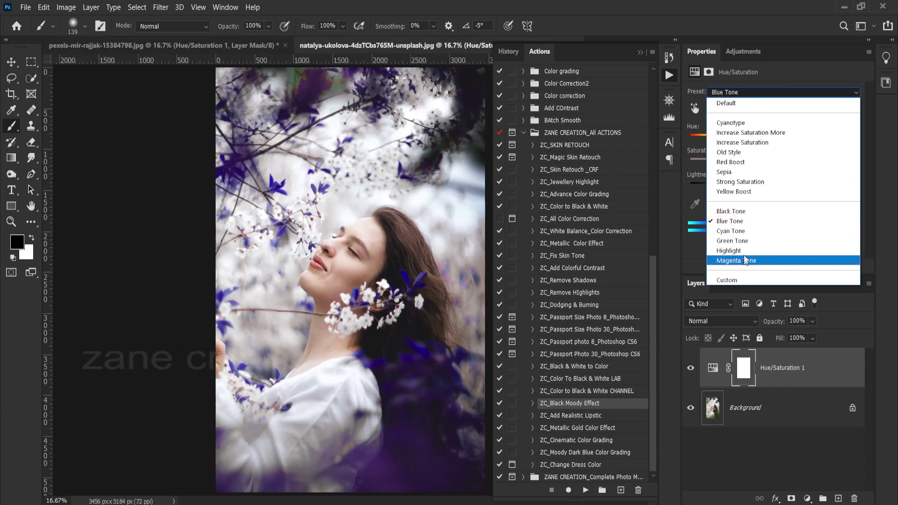
{"action": "left_click", "coordinate": [742, 234]}
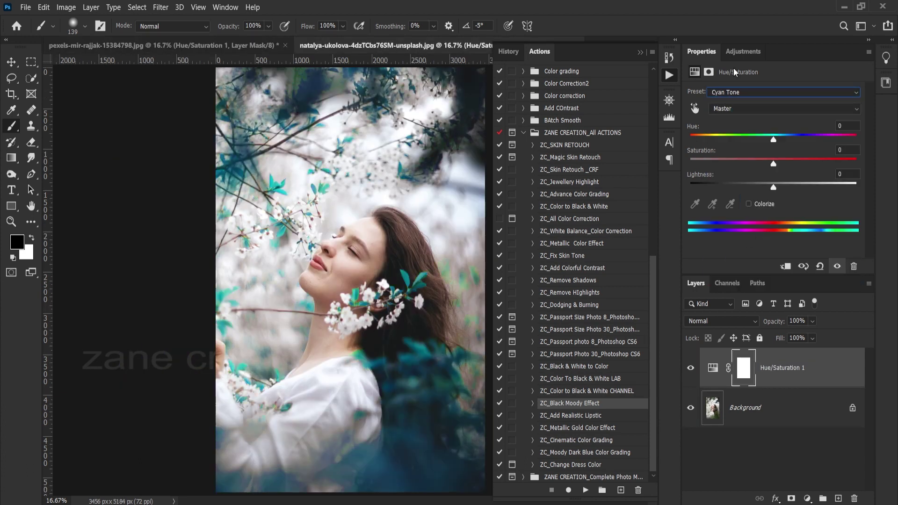
{"action": "left_click", "coordinate": [738, 92]}
{"action": "left_click", "coordinate": [740, 240]}
{"action": "left_click", "coordinate": [748, 92]}
{"action": "left_click", "coordinate": [739, 261]}
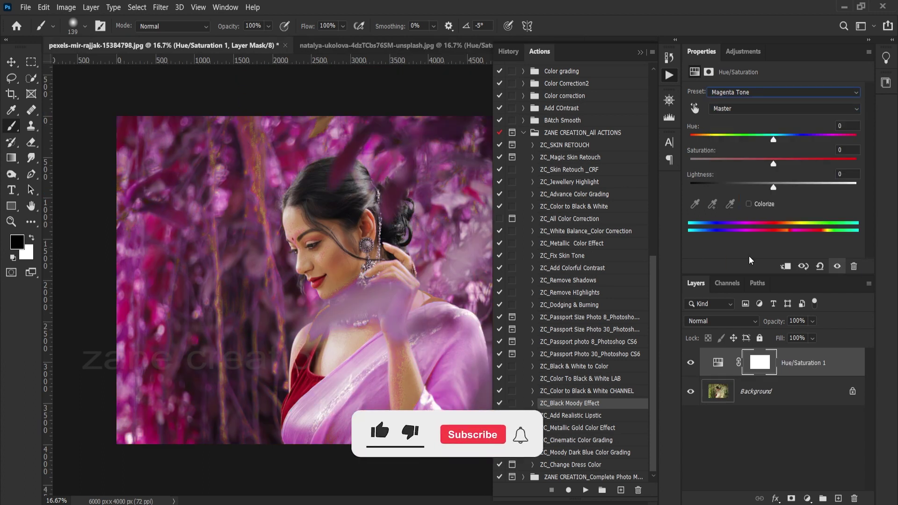
Step: Set the Magenta Tone adjustment to 91% opacity, preview blend modes, then close photos and return Home
{"action": "left_click", "coordinate": [639, 52]}
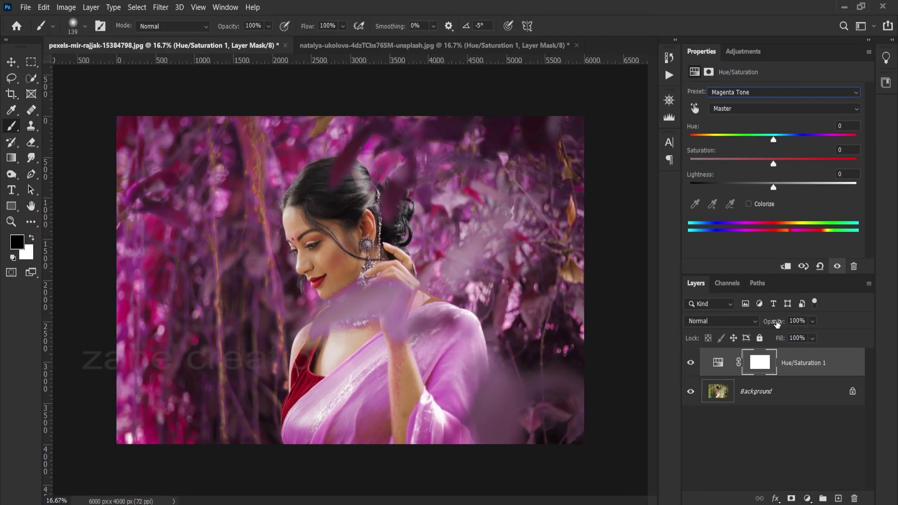
{"action": "mouse_move", "coordinate": [776, 324]}
{"action": "left_mouse_down"}
{"action": "mouse_move", "coordinate": [766, 324]}
{"action": "mouse_move", "coordinate": [779, 324]}
{"action": "left_mouse_up"}
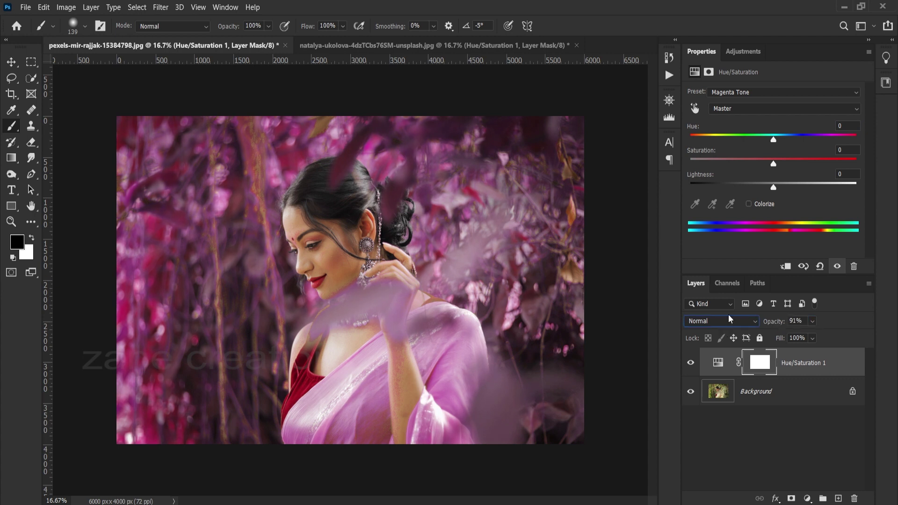
{"action": "left_click", "coordinate": [728, 319]}
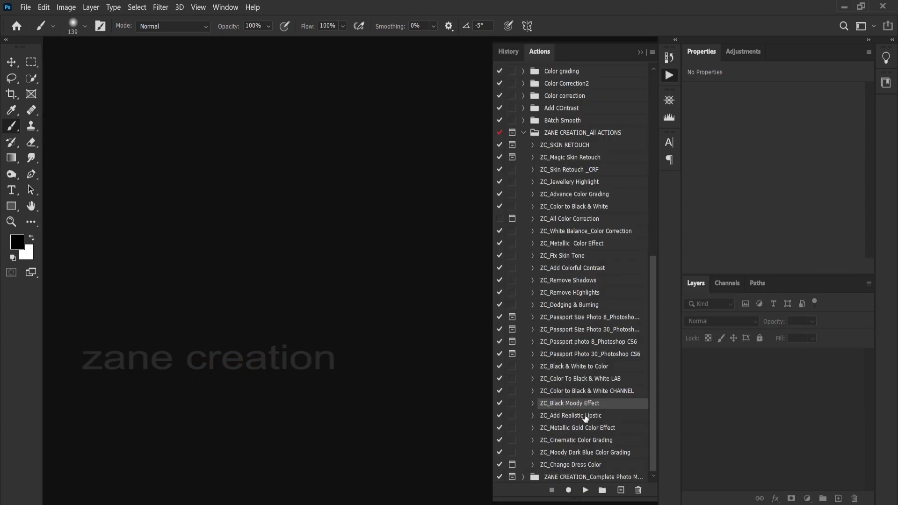
{"action": "left_click", "coordinate": [584, 416]}
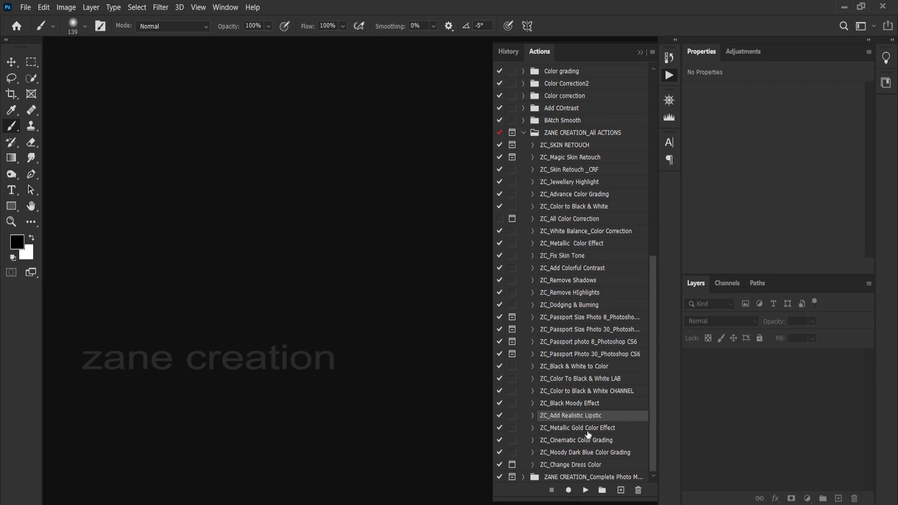
{"action": "left_click", "coordinate": [18, 28]}
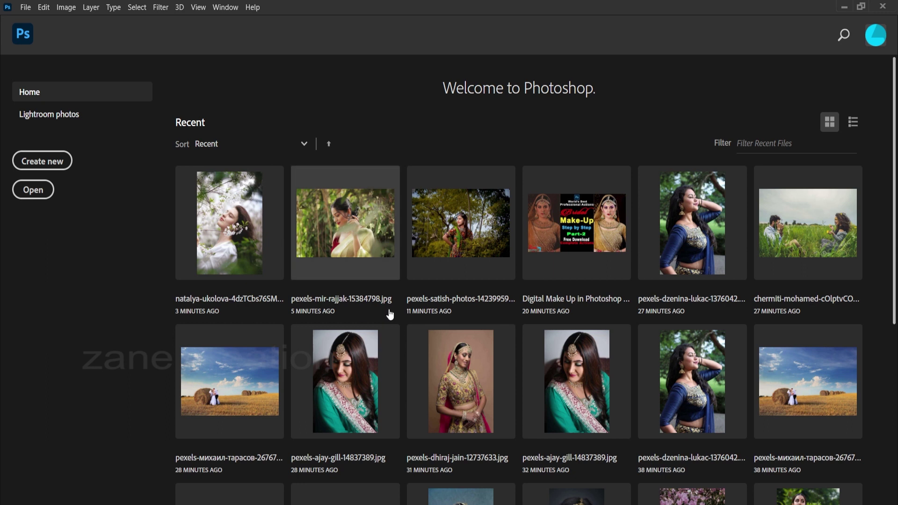
Step: Open the bridal and green-dress portraits and apply ZC_Metallic Gold Color Effect to each
{"action": "left_click", "coordinate": [455, 397]}
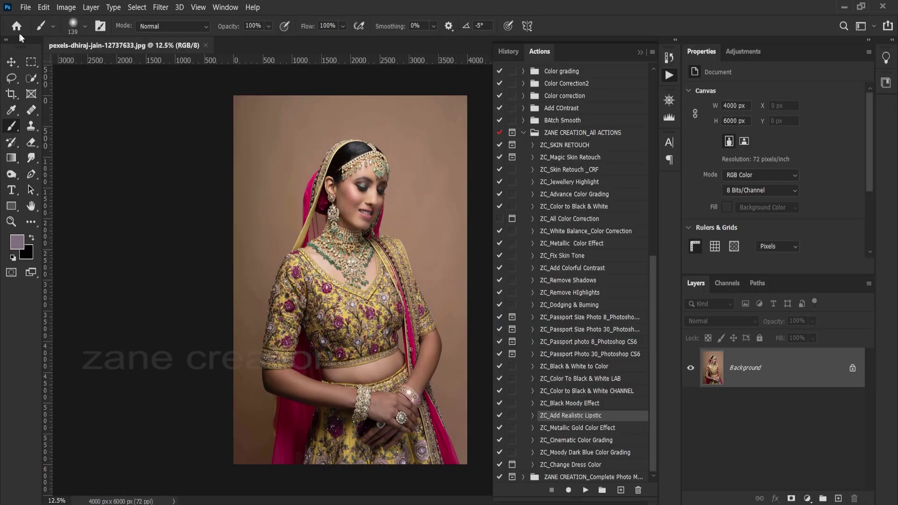
{"action": "left_click", "coordinate": [16, 26]}
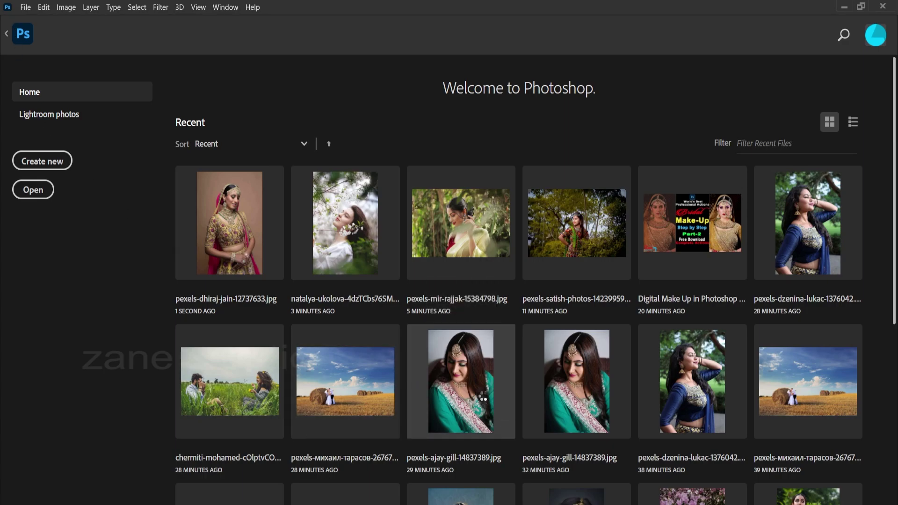
{"action": "left_click", "coordinate": [483, 398]}
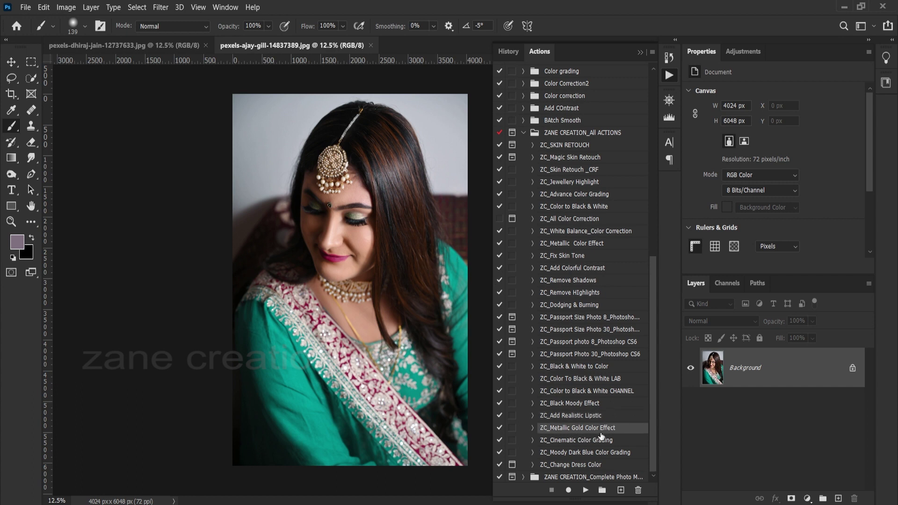
{"action": "left_click", "coordinate": [585, 489]}
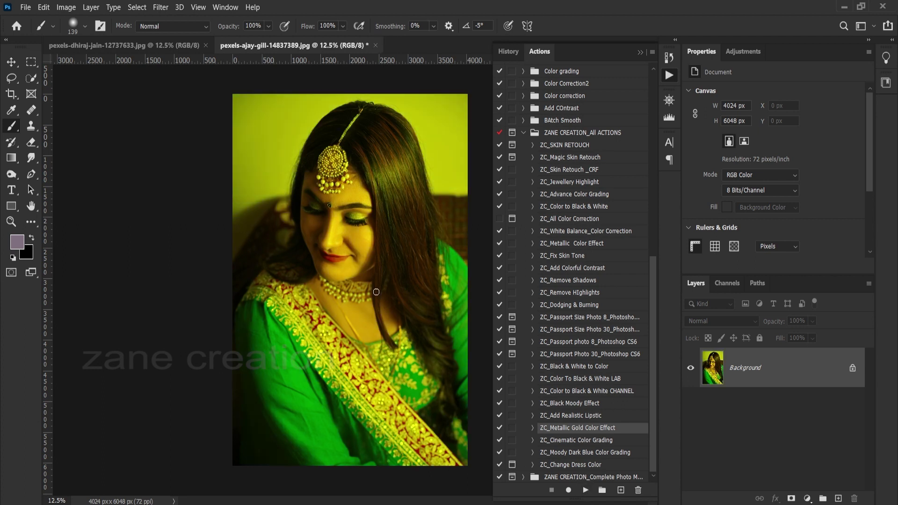
{"action": "left_click", "coordinate": [154, 45]}
{"action": "left_click", "coordinate": [585, 489]}
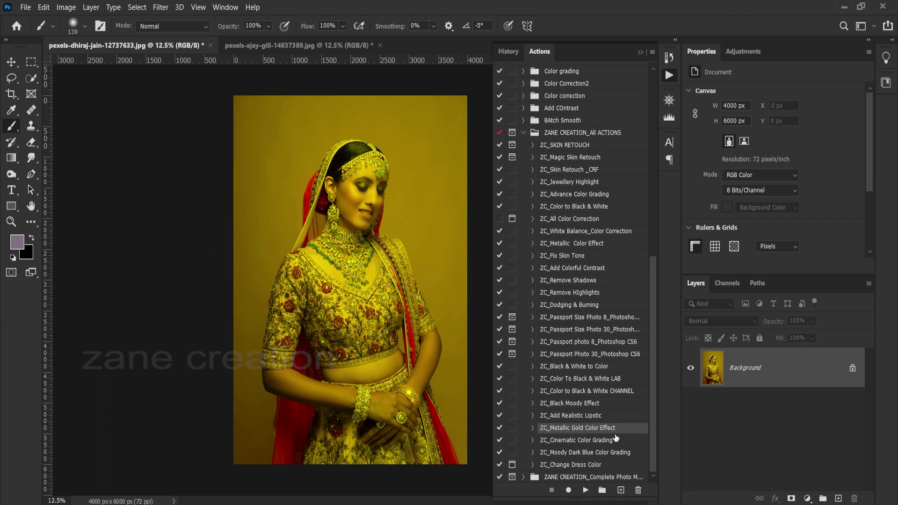
{"action": "left_click", "coordinate": [615, 439]}
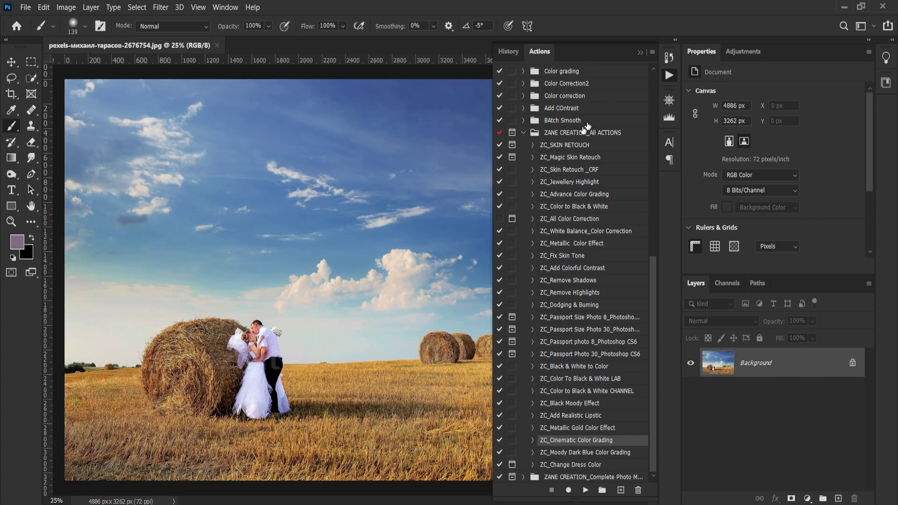
Step: Run ZC_Cinematic Color Grading on the hay-bale photo, tuning Hue, Colorize and Lightness to a purple tint
{"action": "left_click", "coordinate": [585, 490]}
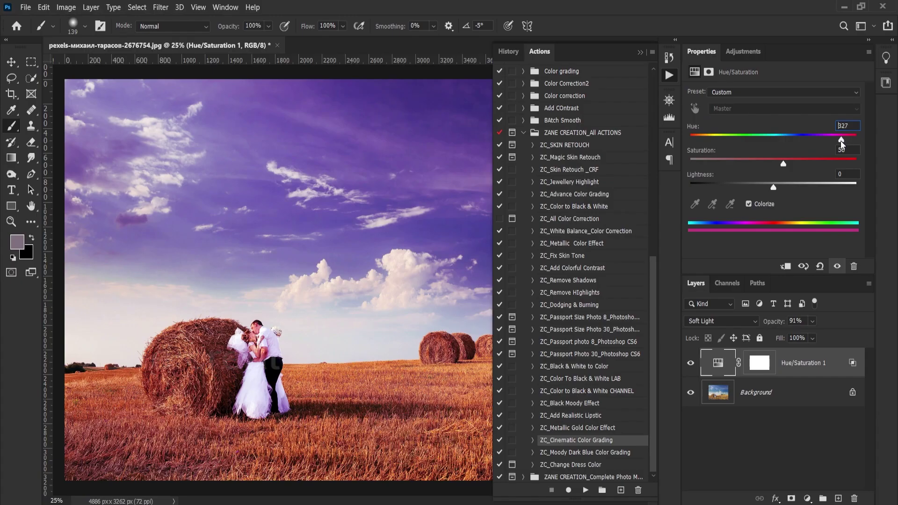
{"action": "mouse_move", "coordinate": [840, 140]}
{"action": "left_mouse_down"}
{"action": "mouse_move", "coordinate": [719, 143]}
{"action": "mouse_move", "coordinate": [800, 144]}
{"action": "left_mouse_up"}
{"action": "mouse_move", "coordinate": [831, 144]}
{"action": "left_mouse_down"}
{"action": "mouse_move", "coordinate": [848, 143]}
{"action": "mouse_move", "coordinate": [839, 143]}
{"action": "left_mouse_up"}
{"action": "left_click", "coordinate": [763, 203]}
{"action": "left_click_drag", "start_coordinate": [773, 187], "coordinate": [787, 187]}
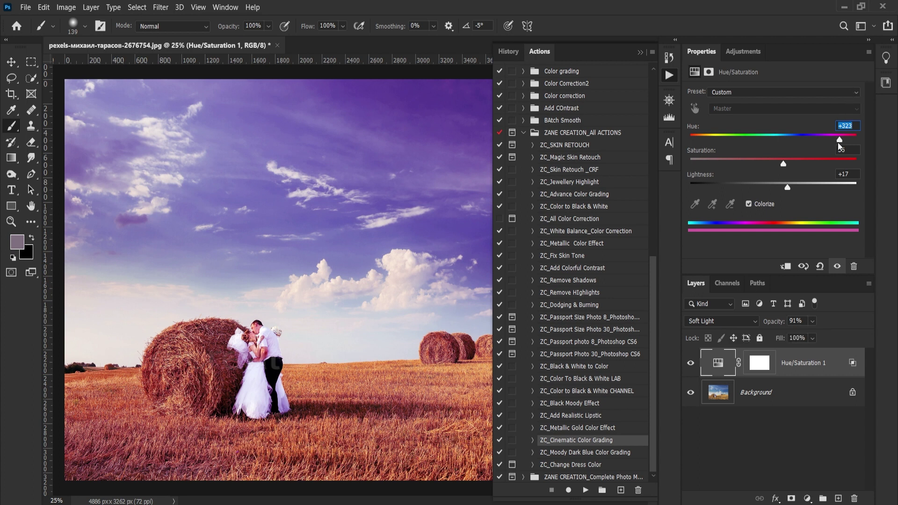
{"action": "mouse_move", "coordinate": [840, 141]}
{"action": "left_mouse_down"}
{"action": "mouse_move", "coordinate": [765, 140]}
{"action": "mouse_move", "coordinate": [811, 141]}
{"action": "mouse_move", "coordinate": [784, 166]}
{"action": "mouse_move", "coordinate": [741, 166]}
{"action": "mouse_move", "coordinate": [809, 166]}
{"action": "mouse_move", "coordinate": [793, 166]}
{"action": "left_mouse_up"}
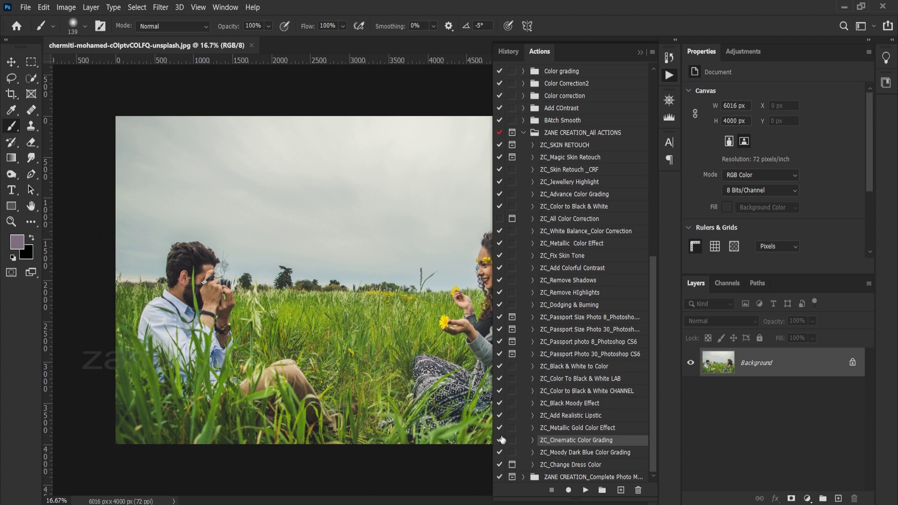
Step: Apply ZC_Moody Dark Blue Color Grading to the couple-in-grass photo, then return to Home
{"action": "left_click", "coordinate": [568, 452]}
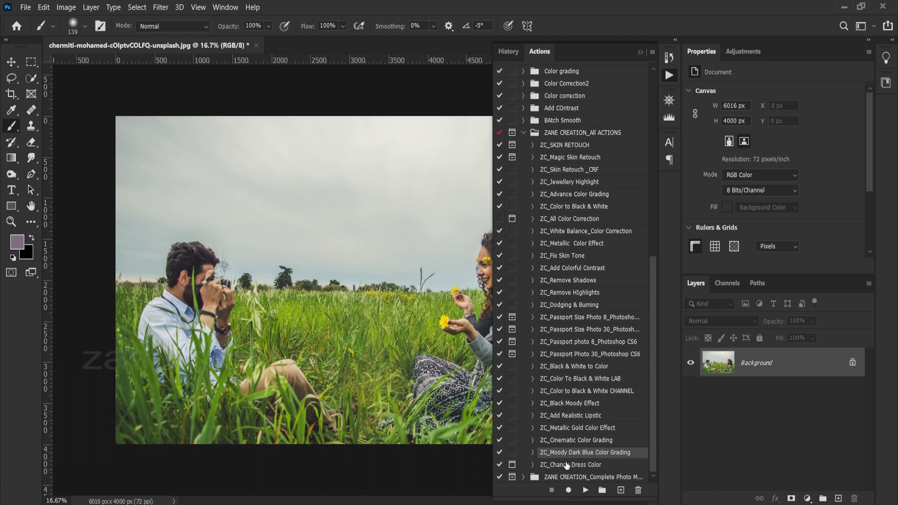
{"action": "left_click", "coordinate": [586, 489]}
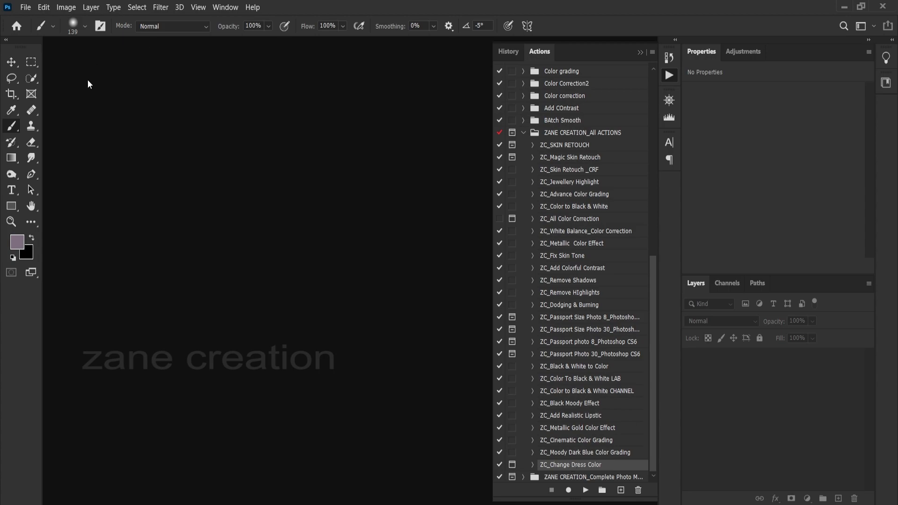
{"action": "left_click", "coordinate": [17, 26]}
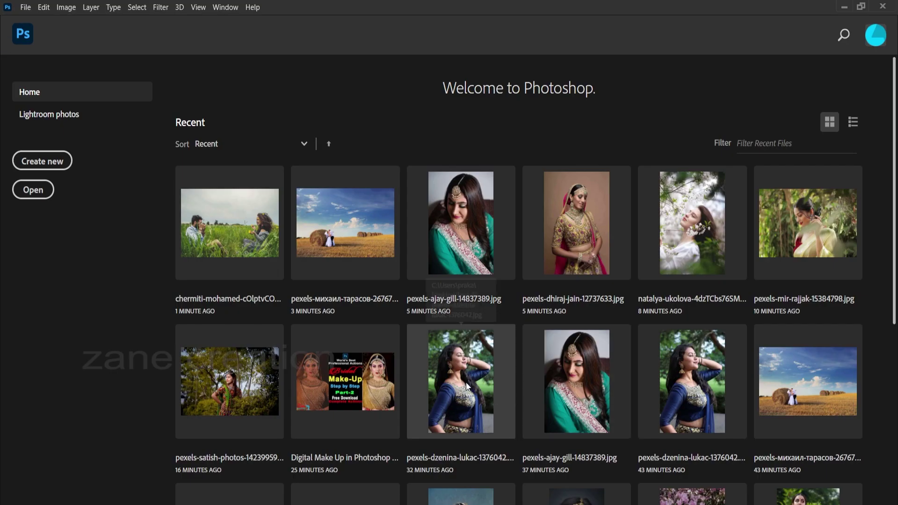
Step: Open the blue-dress portrait from recent files and play the ZC_Change Dress Color action
{"action": "left_click", "coordinate": [473, 390]}
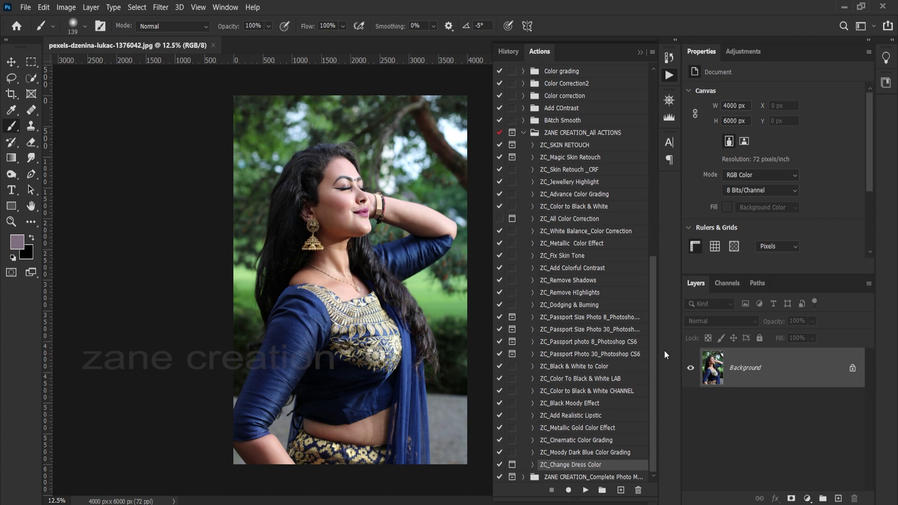
{"action": "left_click", "coordinate": [585, 491]}
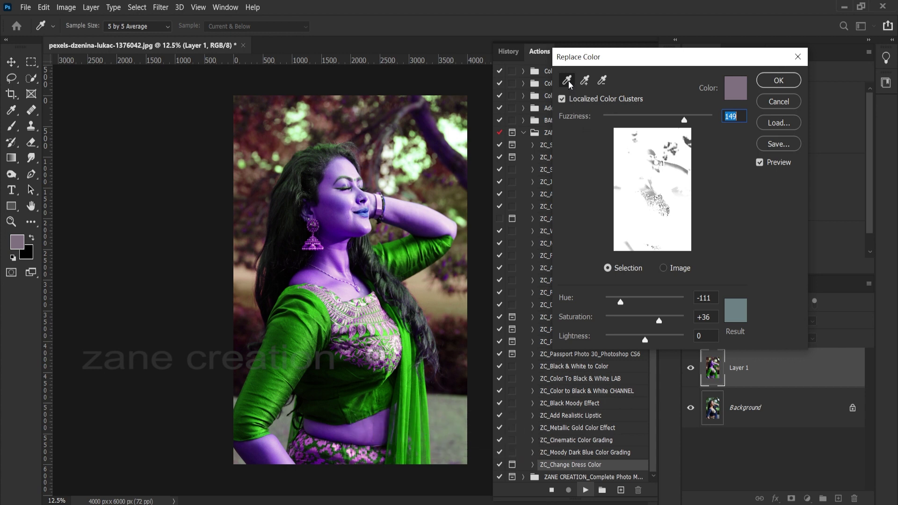
Step: Sample the dress's blue with the eyedropper and add more dress shades with the plus eyedropper
{"action": "left_click", "coordinate": [568, 82]}
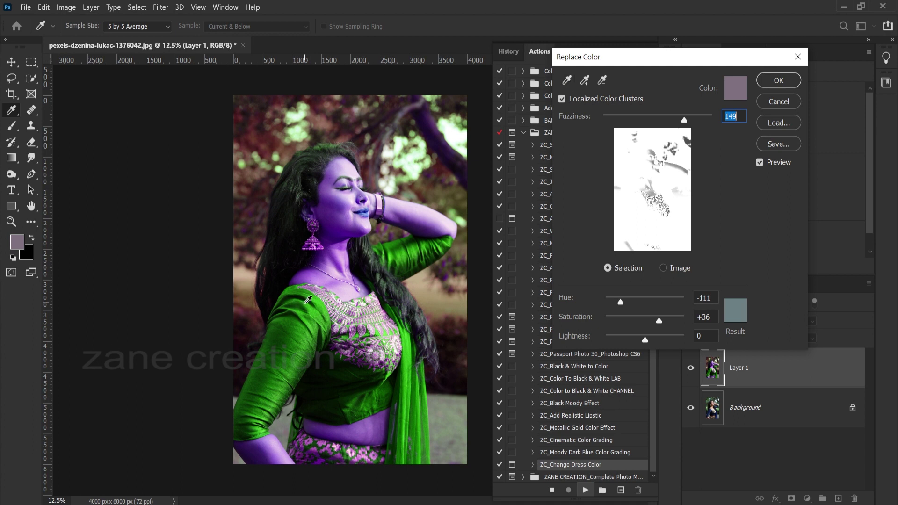
{"action": "left_click", "coordinate": [307, 301]}
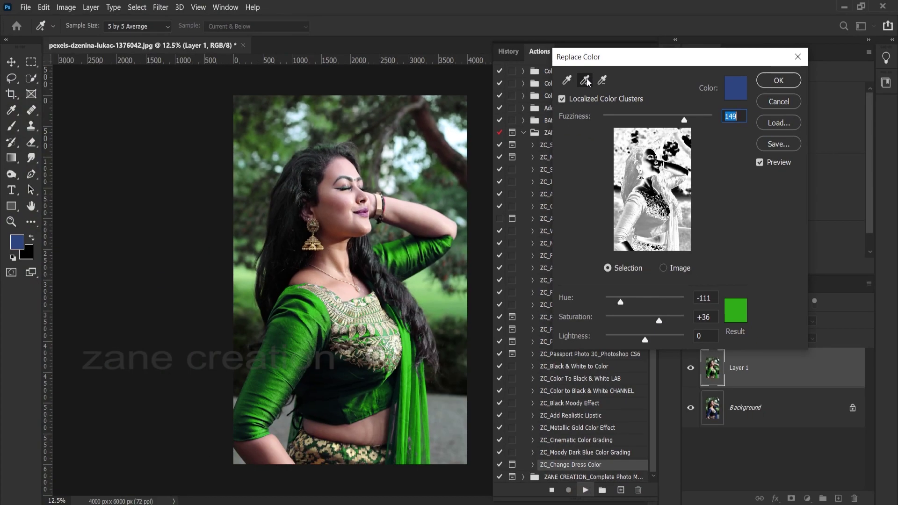
{"action": "left_click", "coordinate": [588, 82]}
{"action": "left_click", "coordinate": [305, 299]}
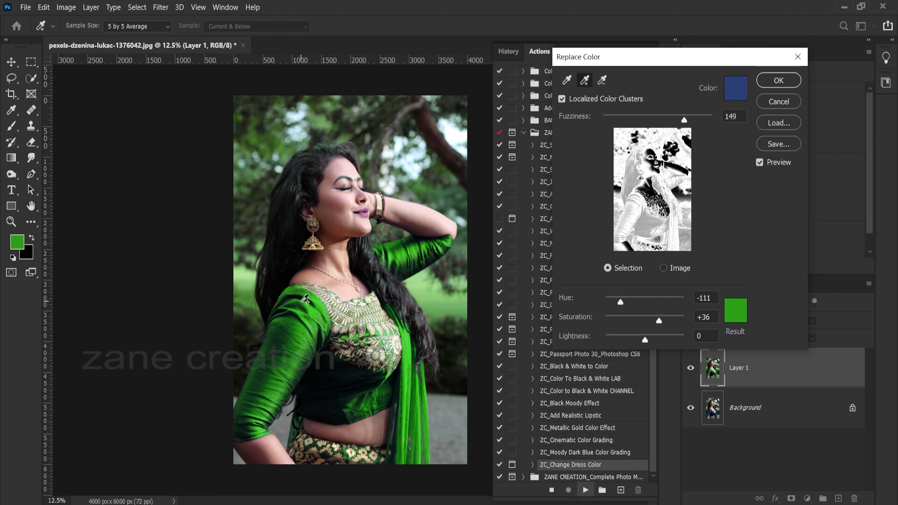
{"action": "left_click", "coordinate": [246, 430]}
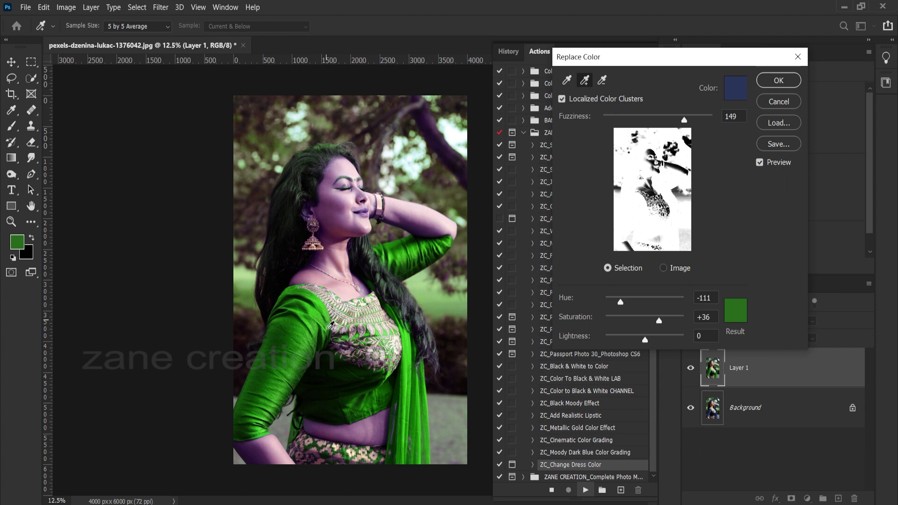
{"action": "left_click", "coordinate": [297, 286]}
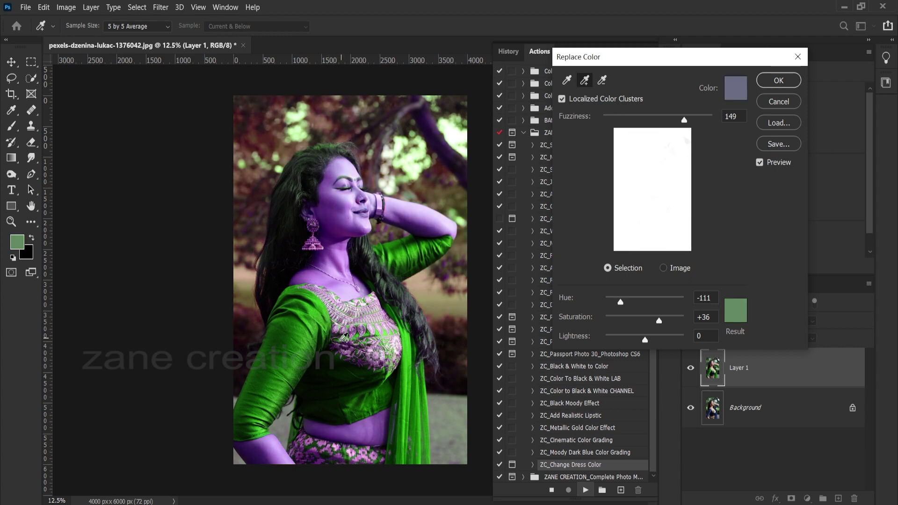
Step: Add the remaining dress and sleeve shades, lower Fuzziness and shift Hue to +108
{"action": "left_click", "coordinate": [315, 403]}
{"action": "left_click", "coordinate": [379, 290]}
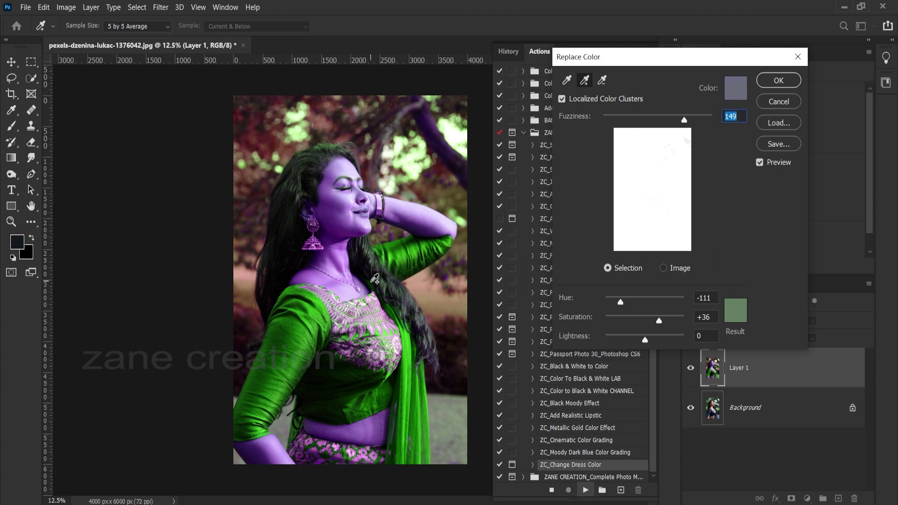
{"action": "mouse_move", "coordinate": [375, 279]}
{"action": "left_mouse_down"}
{"action": "mouse_move", "coordinate": [407, 393]}
{"action": "mouse_move", "coordinate": [415, 371]}
{"action": "mouse_move", "coordinate": [419, 463]}
{"action": "left_mouse_up"}
{"action": "left_click_drag", "start_coordinate": [422, 364], "coordinate": [452, 241]}
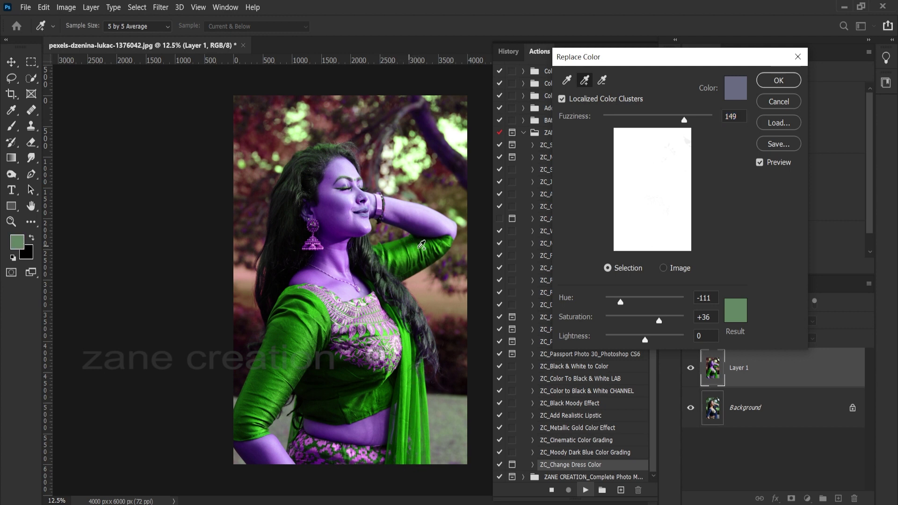
{"action": "left_click_drag", "start_coordinate": [683, 120], "coordinate": [661, 120]}
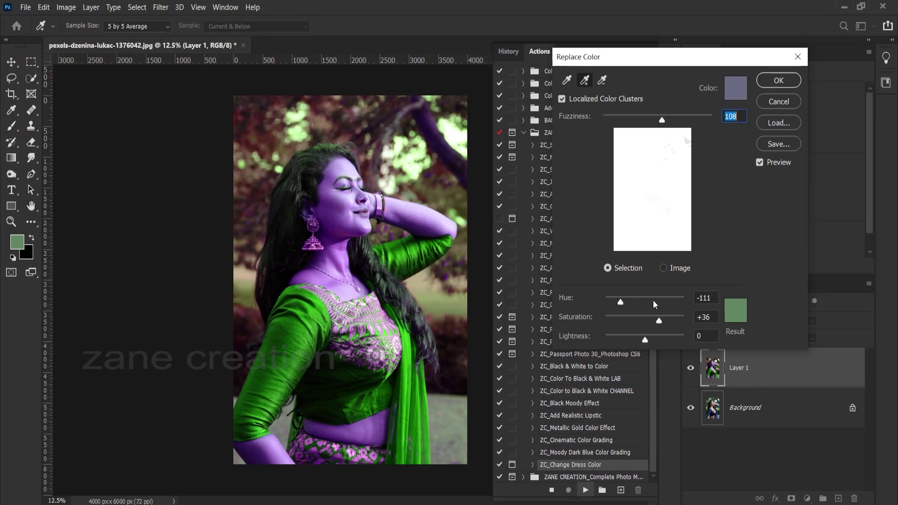
{"action": "left_click_drag", "start_coordinate": [621, 303], "coordinate": [668, 304]}
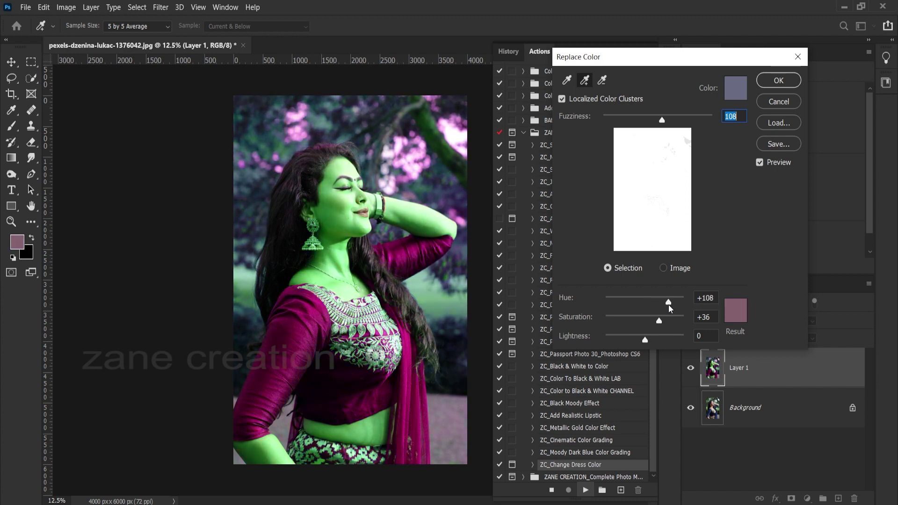
Step: Raise Saturation and Lightness for a richer, lighter magenta, then confirm Replace Color
{"action": "left_click", "coordinate": [668, 305]}
{"action": "mouse_move", "coordinate": [660, 321]}
{"action": "left_mouse_down"}
{"action": "mouse_move", "coordinate": [675, 321]}
{"action": "mouse_move", "coordinate": [643, 339]}
{"action": "left_mouse_up"}
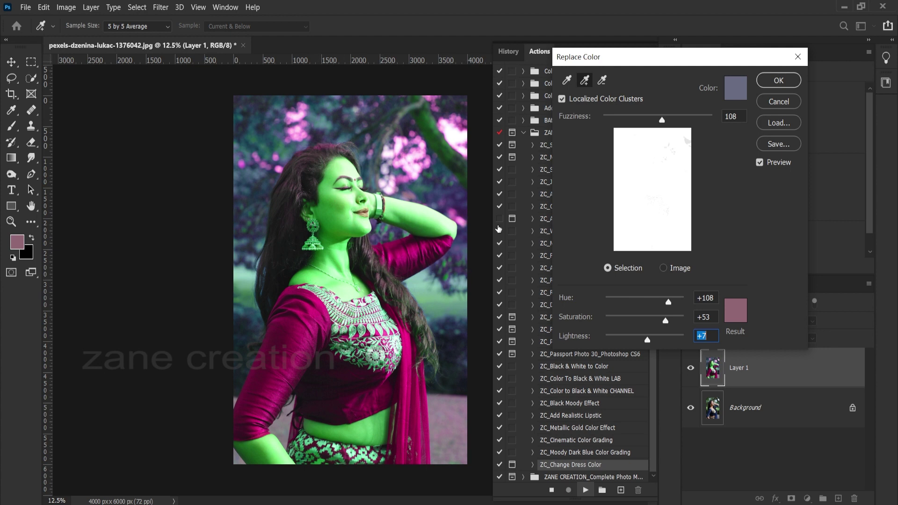
{"action": "left_click", "coordinate": [778, 80]}
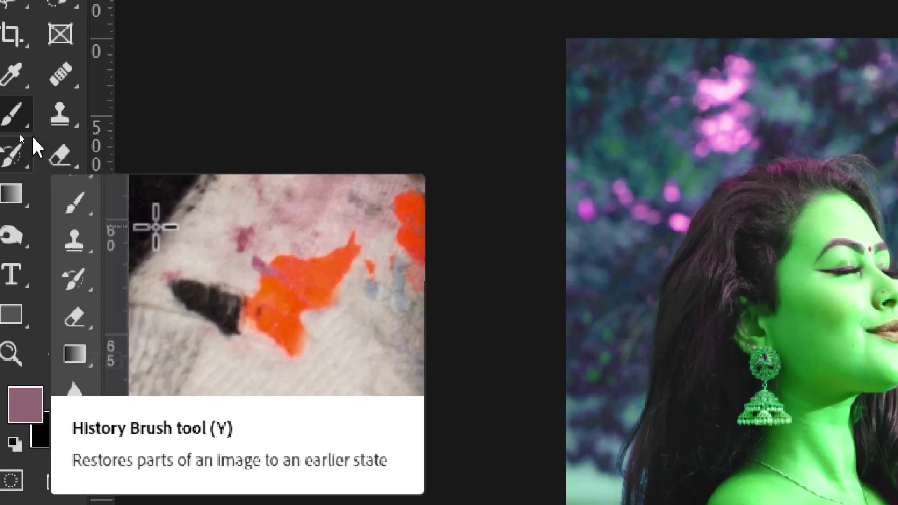
Step: Select the History Brush, adjust its size and softness, and paint the green background back
{"action": "right_click", "coordinate": [13, 141]}
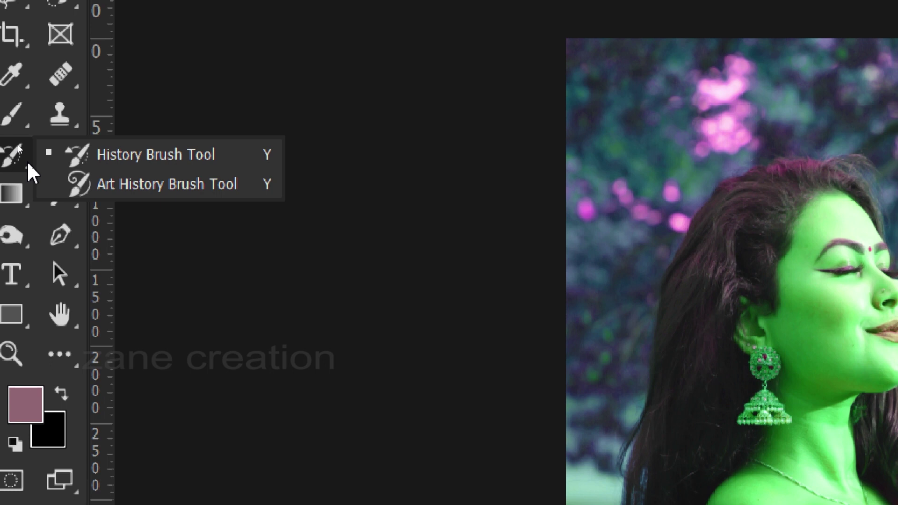
{"action": "left_click", "coordinate": [109, 144]}
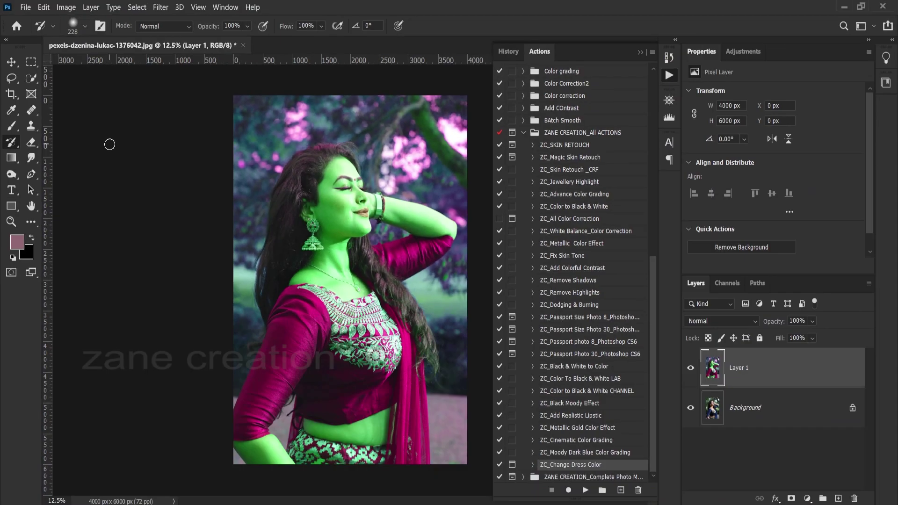
{"action": "left_click_drag", "start_coordinate": [317, 220], "coordinate": [340, 218]}
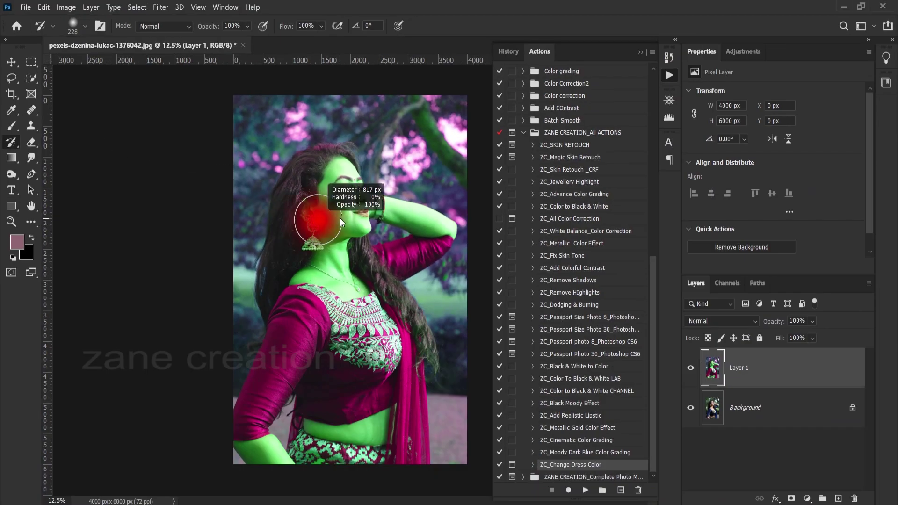
{"action": "mouse_move", "coordinate": [341, 152]}
{"action": "left_mouse_down"}
{"action": "mouse_move", "coordinate": [240, 130]}
{"action": "mouse_move", "coordinate": [300, 150]}
{"action": "mouse_move", "coordinate": [236, 186]}
{"action": "left_mouse_up"}
Step: With a smaller brush, restore the raised arm's skin, the gold earring, and the neck and midriff
{"action": "key", "text": "bracketleft"}
{"action": "key", "text": "bracketleft"}
{"action": "key", "text": "bracketleft"}
{"action": "mouse_move", "coordinate": [412, 225]}
{"action": "left_mouse_down"}
{"action": "mouse_move", "coordinate": [477, 217]}
{"action": "mouse_move", "coordinate": [454, 229]}
{"action": "mouse_move", "coordinate": [420, 224]}
{"action": "left_mouse_up"}
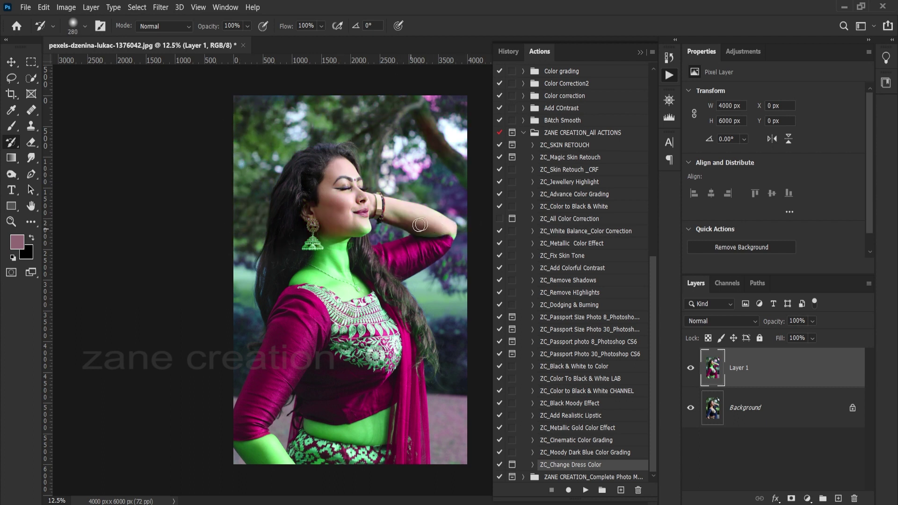
{"action": "mouse_move", "coordinate": [313, 236]}
{"action": "left_mouse_down"}
{"action": "mouse_move", "coordinate": [323, 262]}
{"action": "mouse_move", "coordinate": [318, 246]}
{"action": "mouse_move", "coordinate": [339, 247]}
{"action": "mouse_move", "coordinate": [360, 229]}
{"action": "left_mouse_up"}
{"action": "mouse_move", "coordinate": [389, 428]}
{"action": "left_mouse_down"}
{"action": "mouse_move", "coordinate": [305, 428]}
{"action": "mouse_move", "coordinate": [383, 434]}
{"action": "mouse_move", "coordinate": [359, 431]}
{"action": "mouse_move", "coordinate": [379, 418]}
{"action": "mouse_move", "coordinate": [271, 446]}
{"action": "left_mouse_up"}
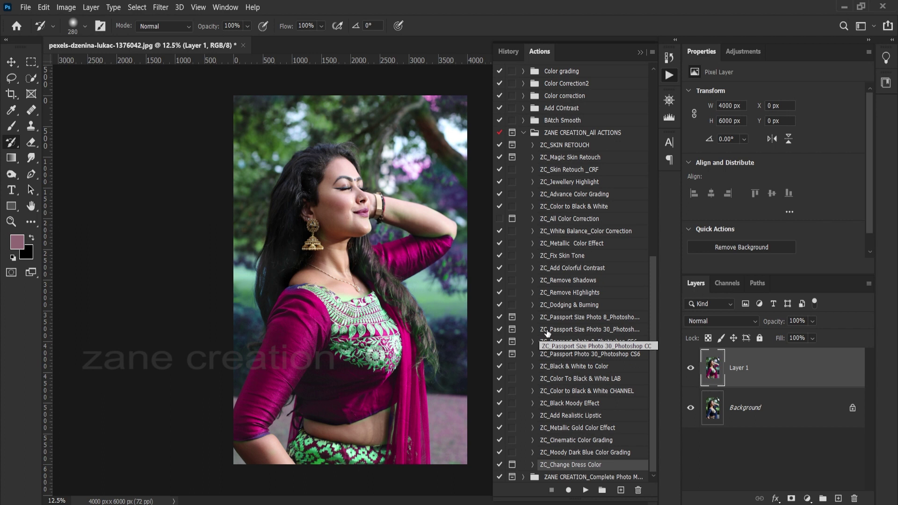
Step: Collapse the ZANE CREATION_All ACTIONS set in the Actions panel
{"action": "left_click", "coordinate": [522, 132]}
{"action": "left_click", "coordinate": [522, 134]}
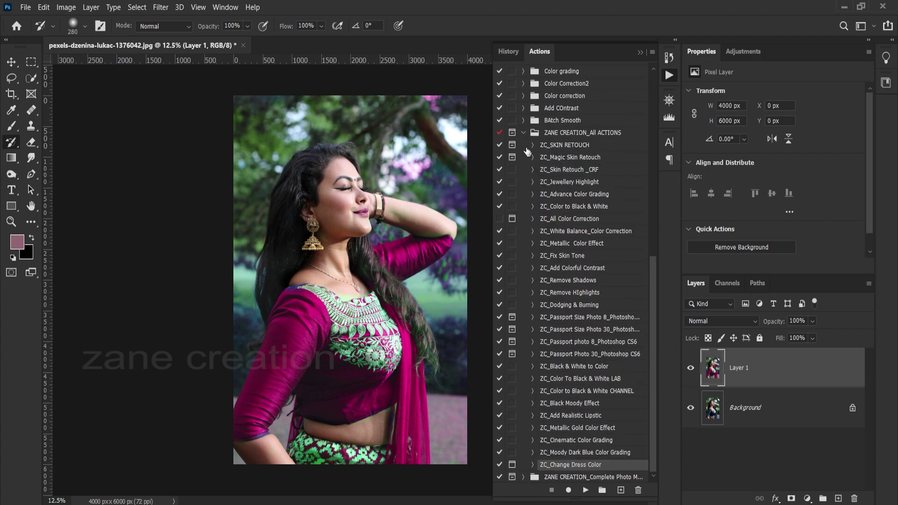
{"action": "left_click", "coordinate": [522, 134]}
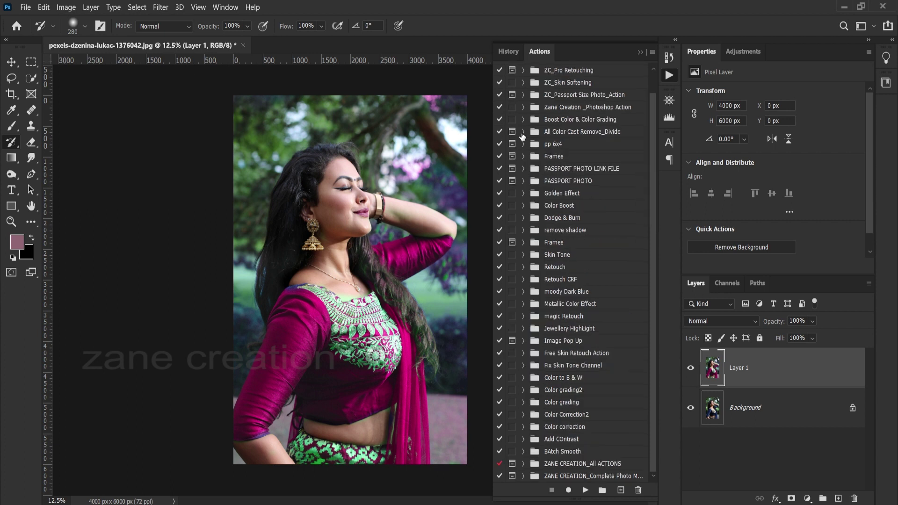